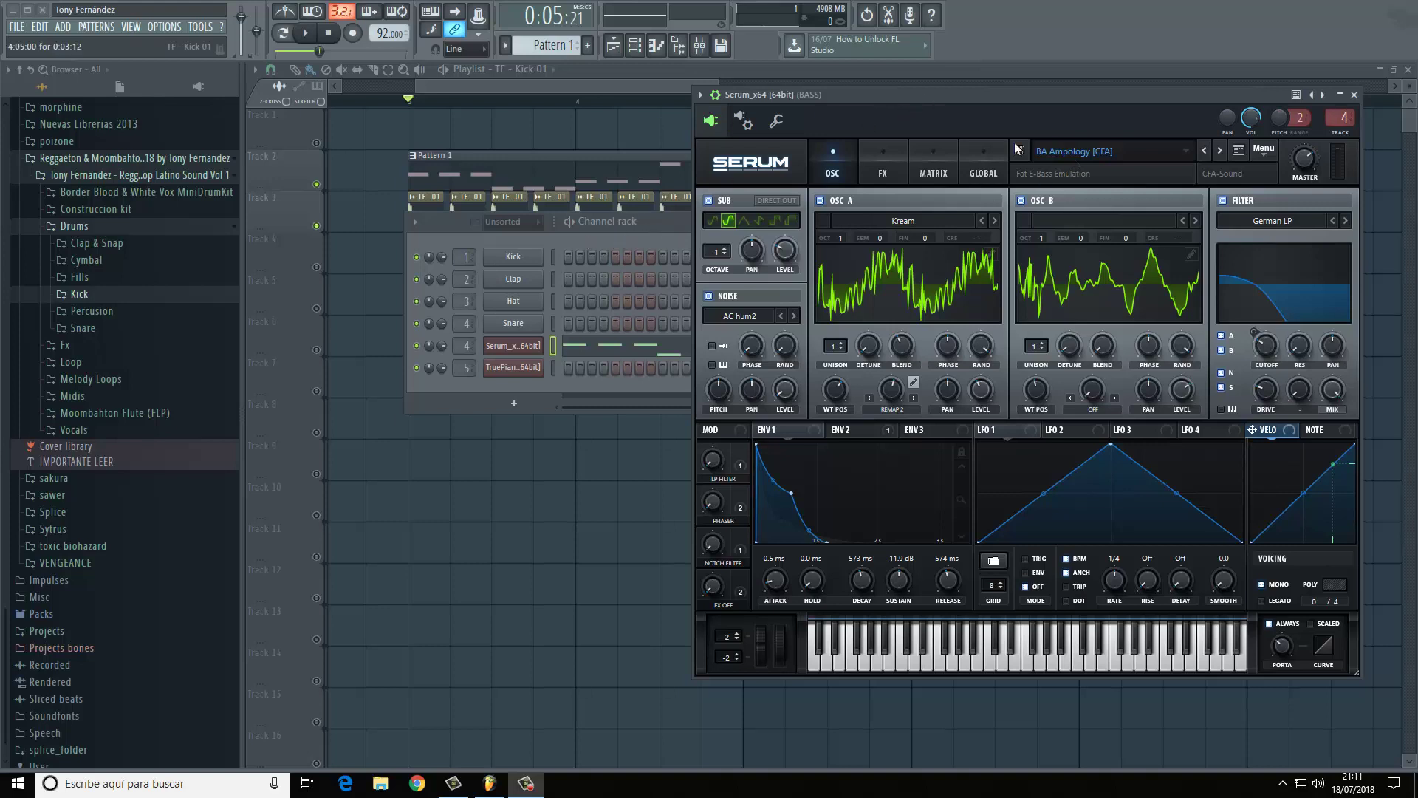
Open the Serum bass channel's piano roll and play Pattern 1 on its own in pattern mode
click(664, 224)
click(643, 348)
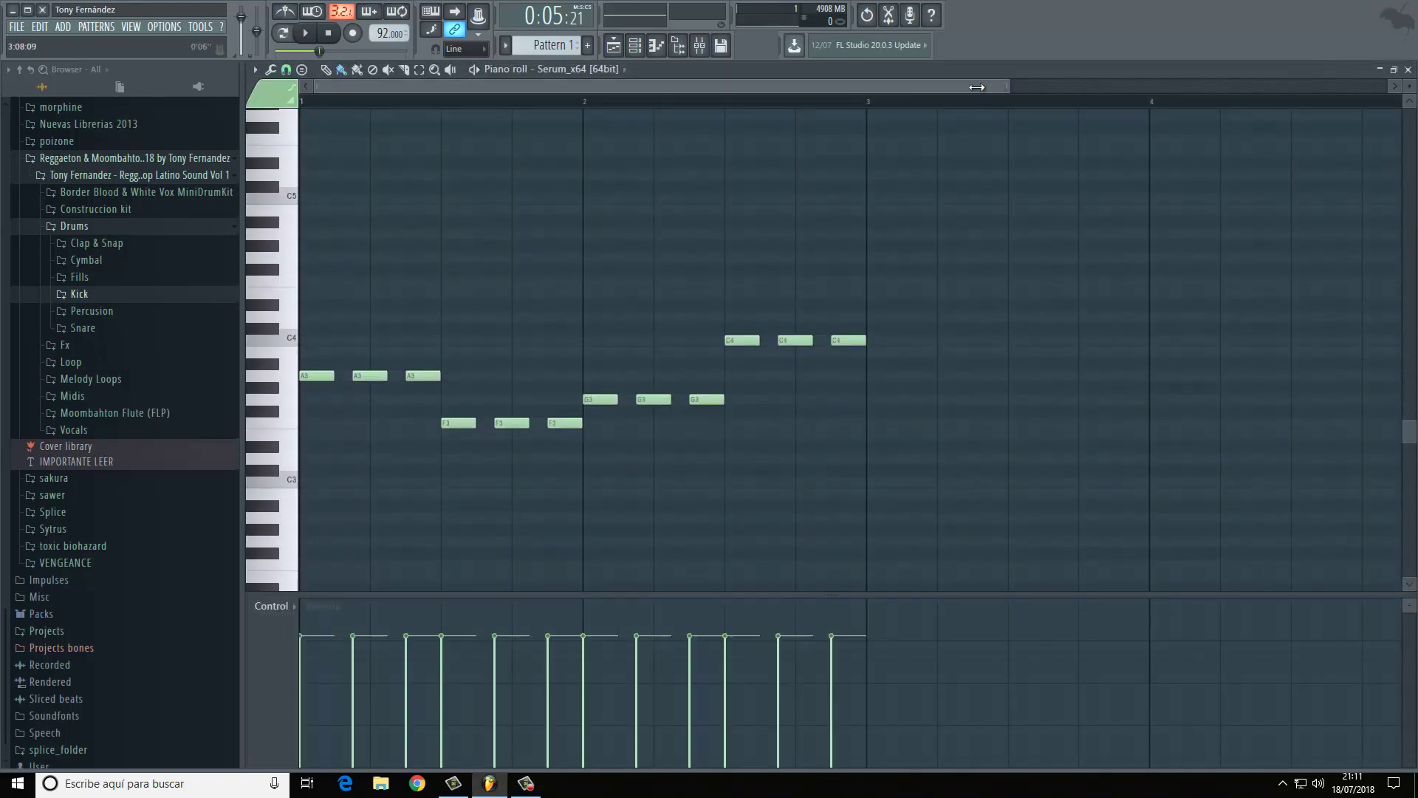
drag(1008, 87, 867, 87)
click(282, 35)
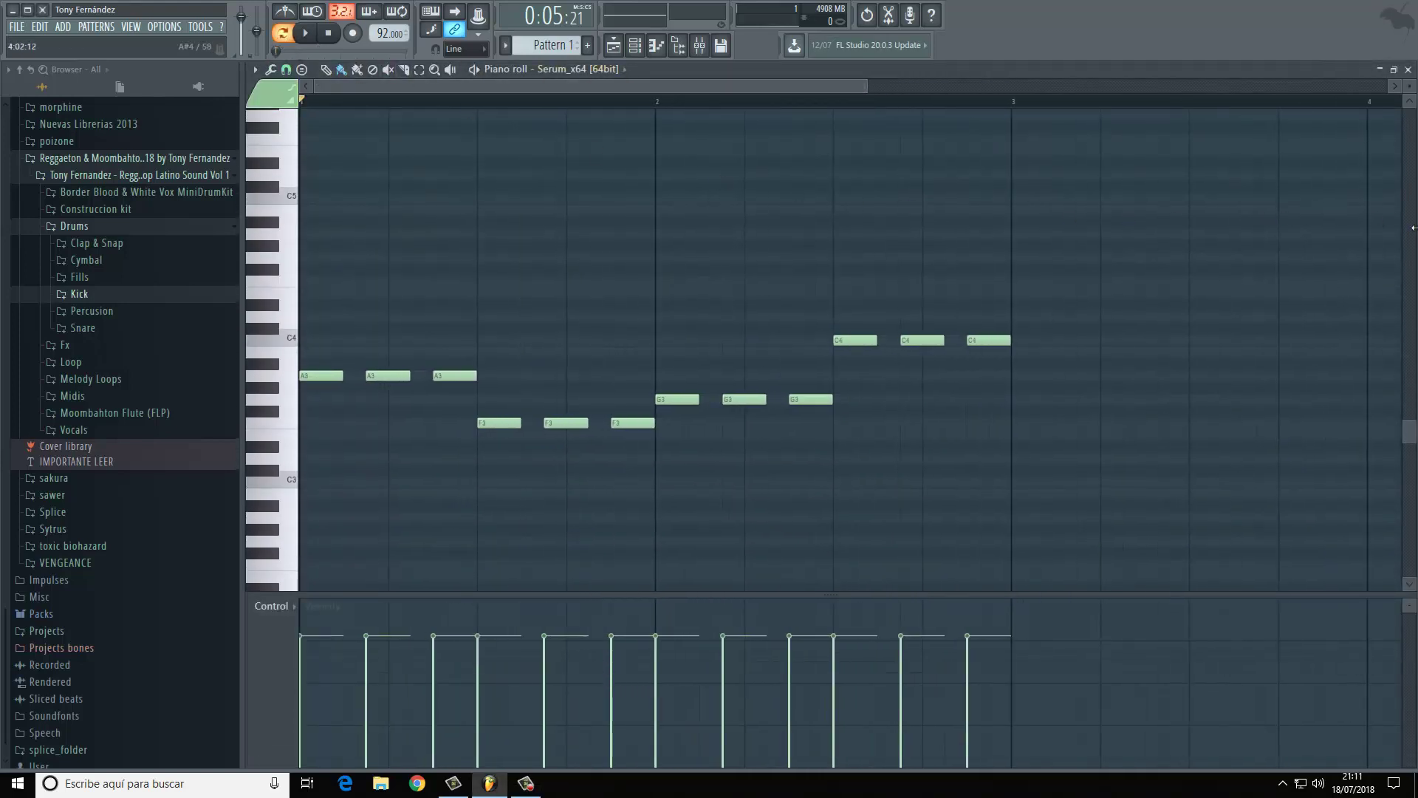
key(space)
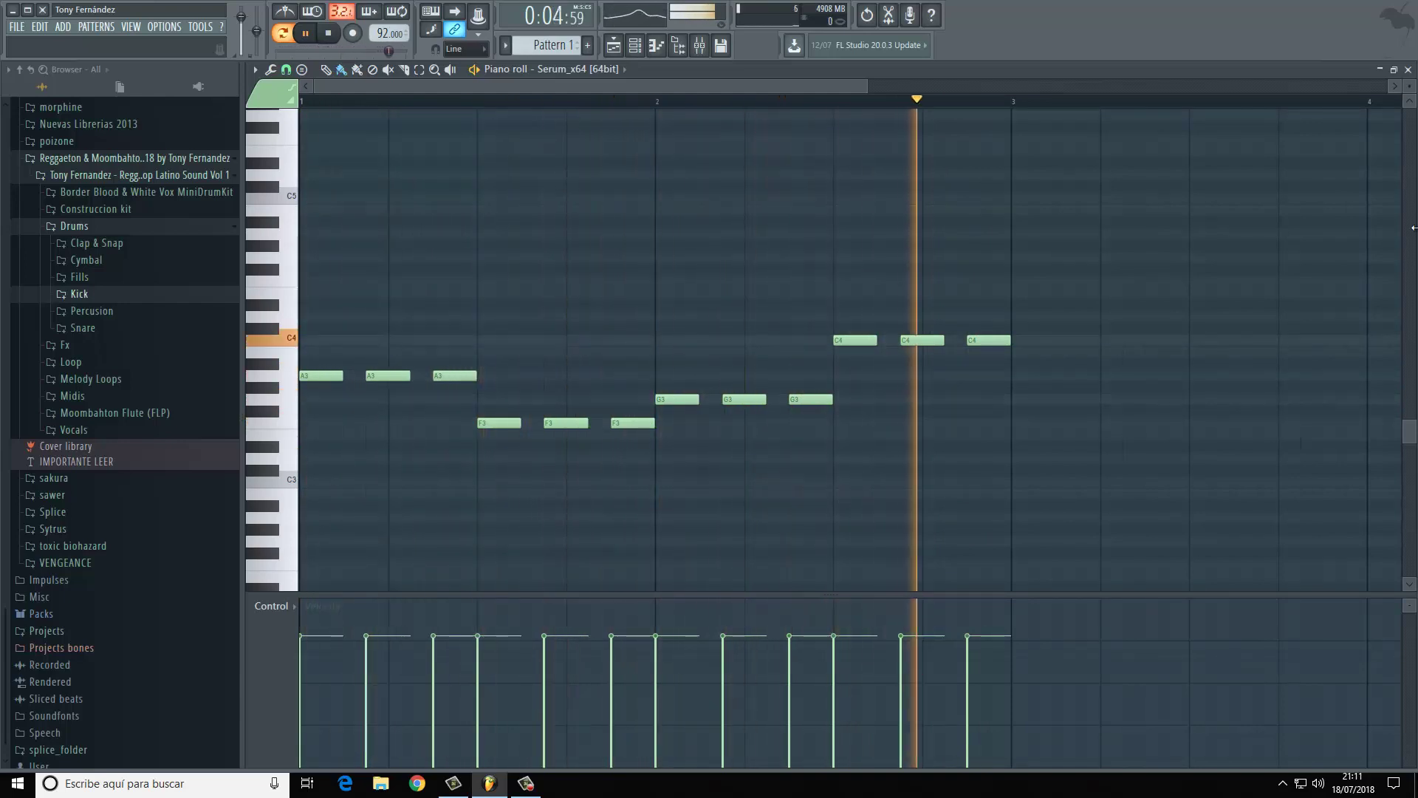
key(space)
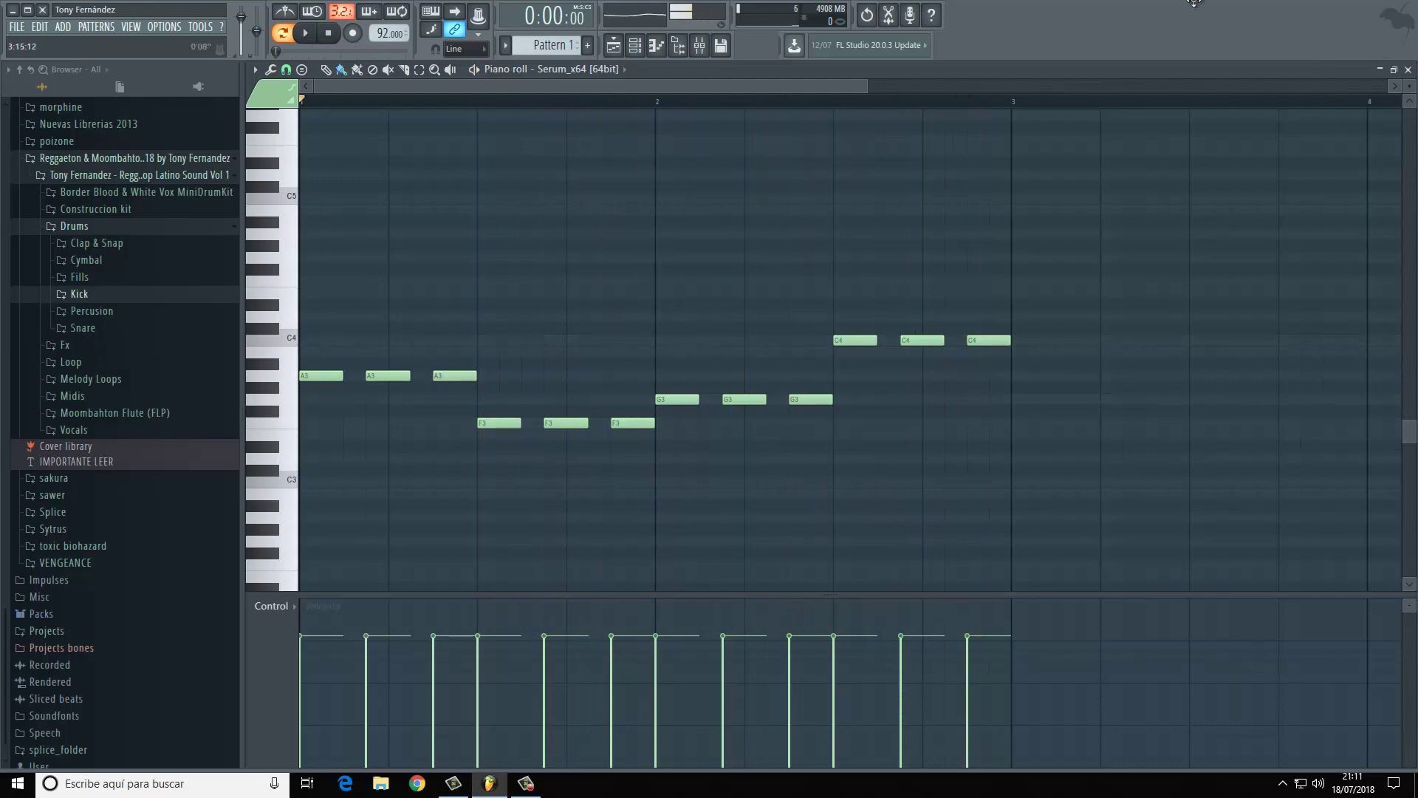
Play the playlist arrangement of bass and kick from shortly before bar 3 and save the project
click(613, 45)
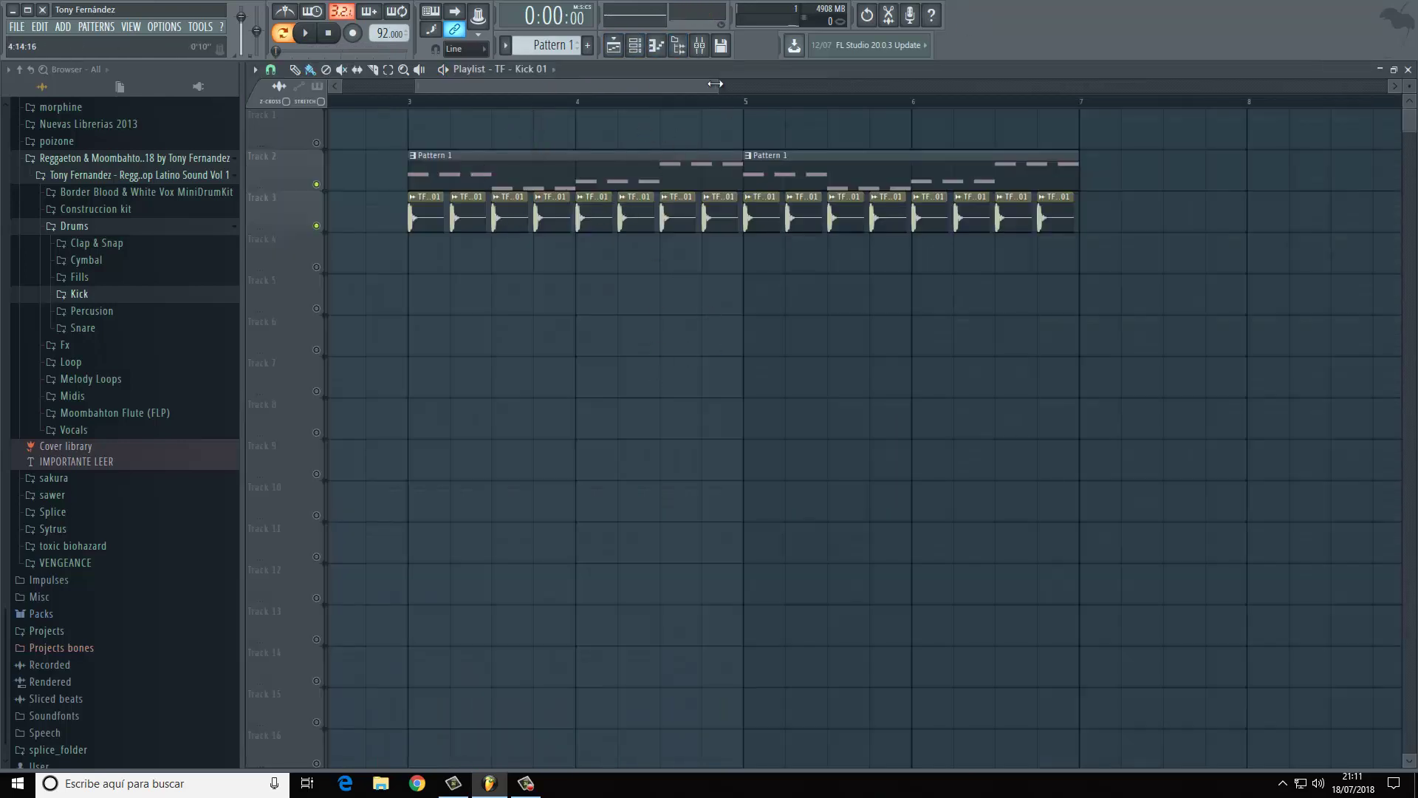
drag(718, 87, 466, 86)
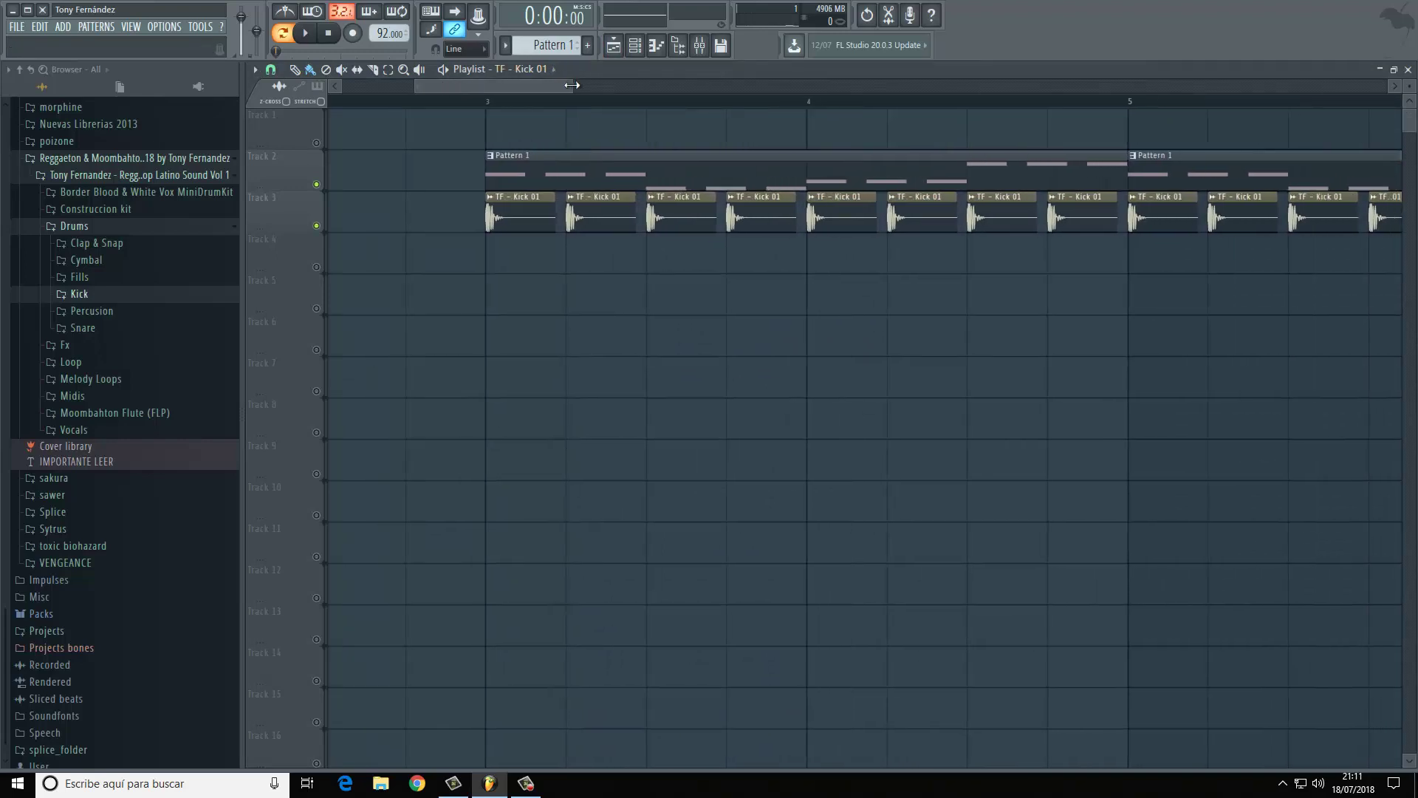
drag(573, 86, 765, 101)
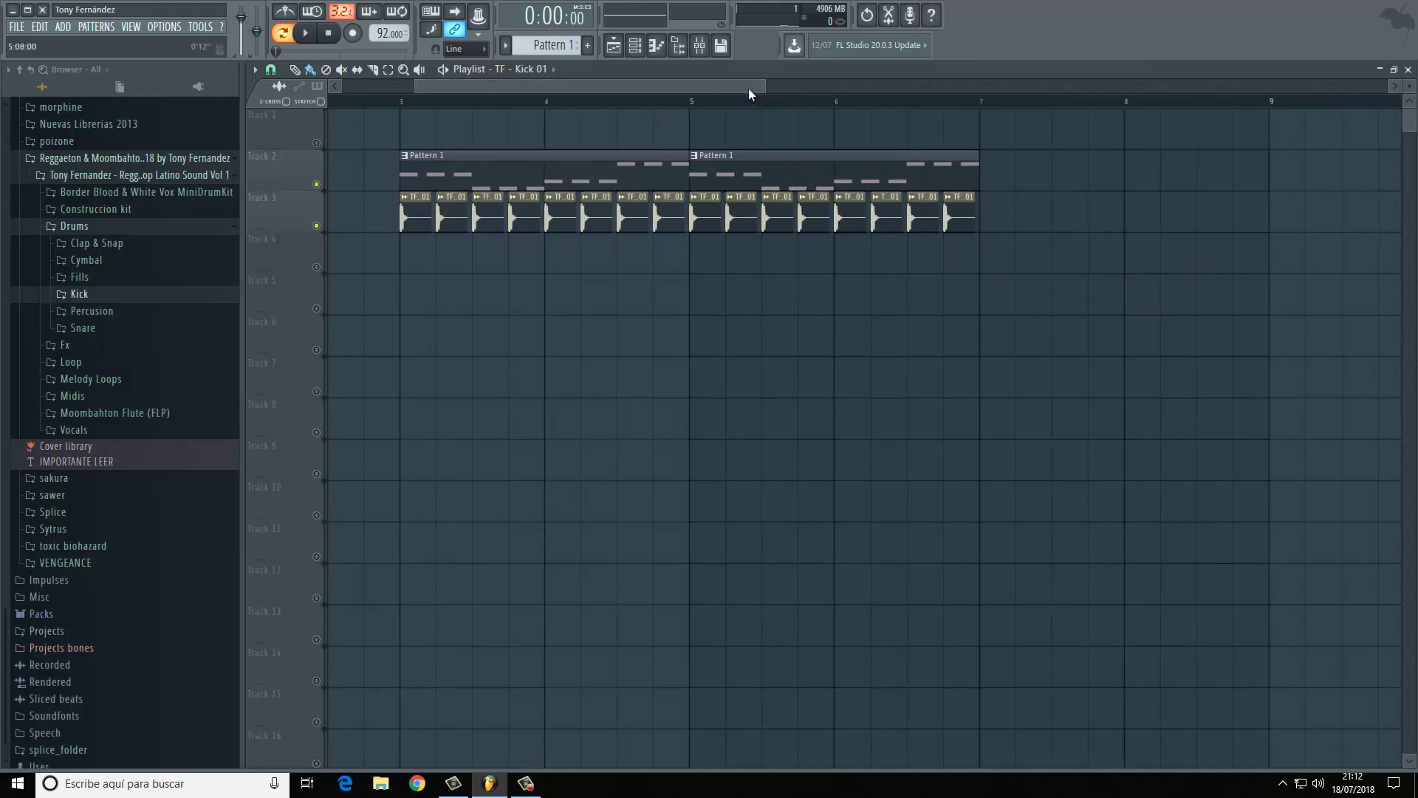
drag(747, 88, 743, 86)
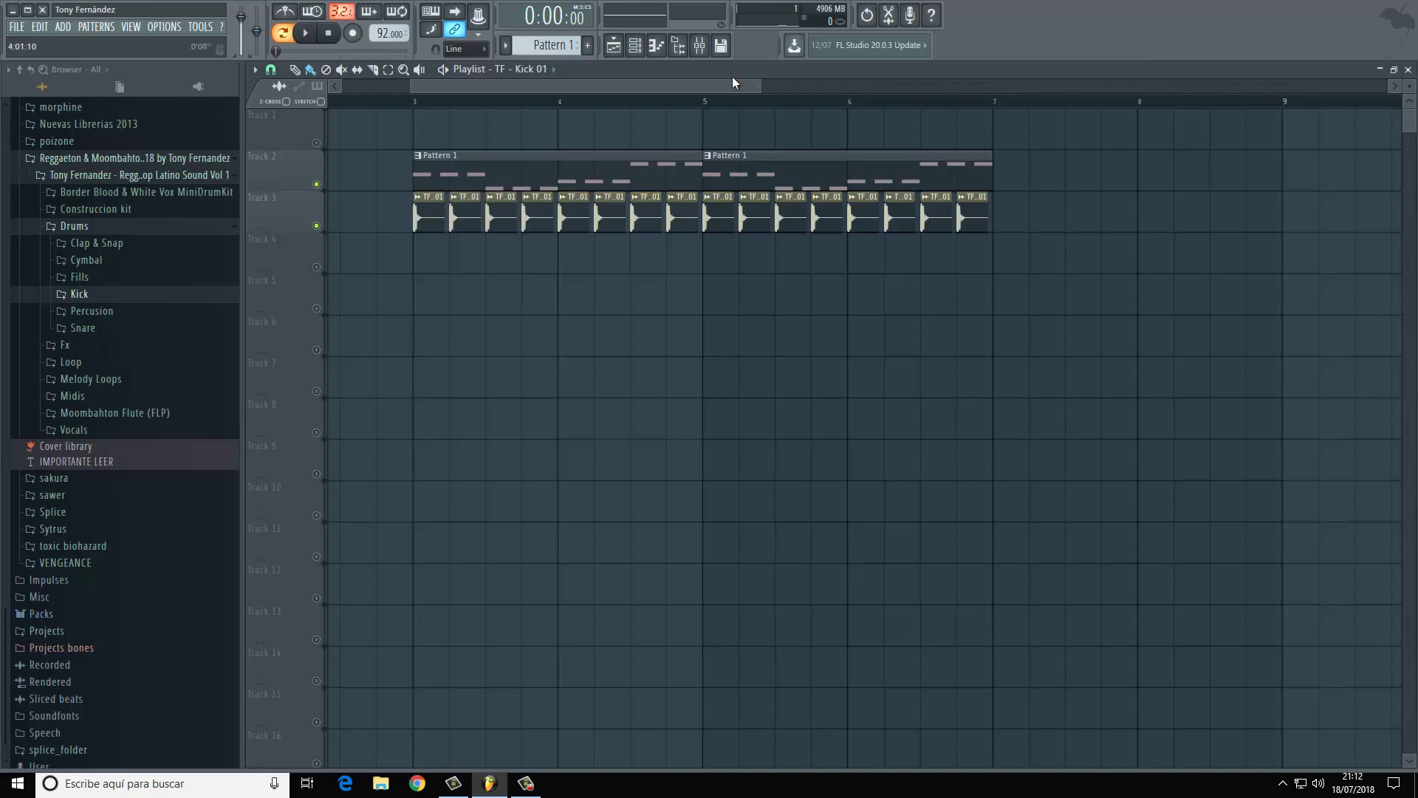
click(378, 102)
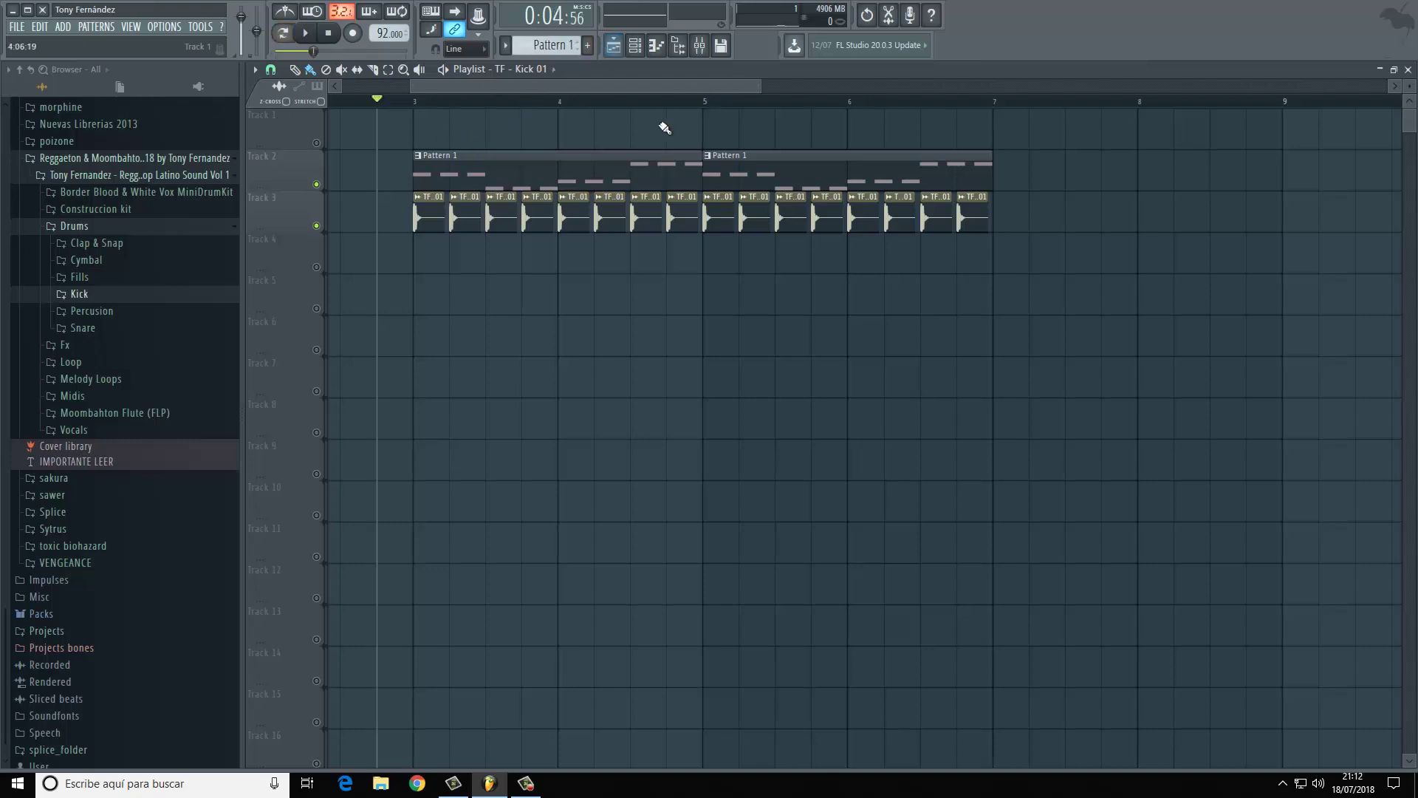
key(space)
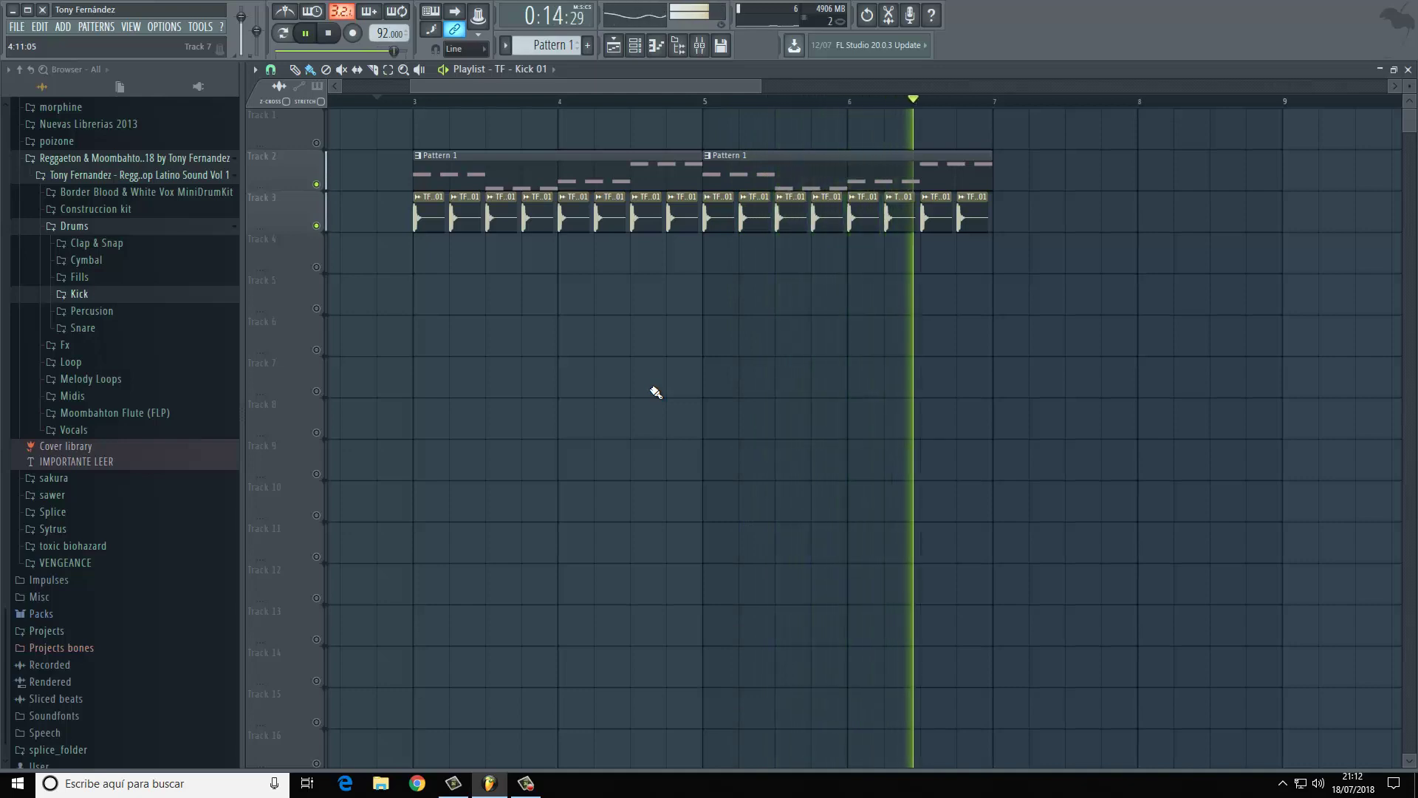
key(space)
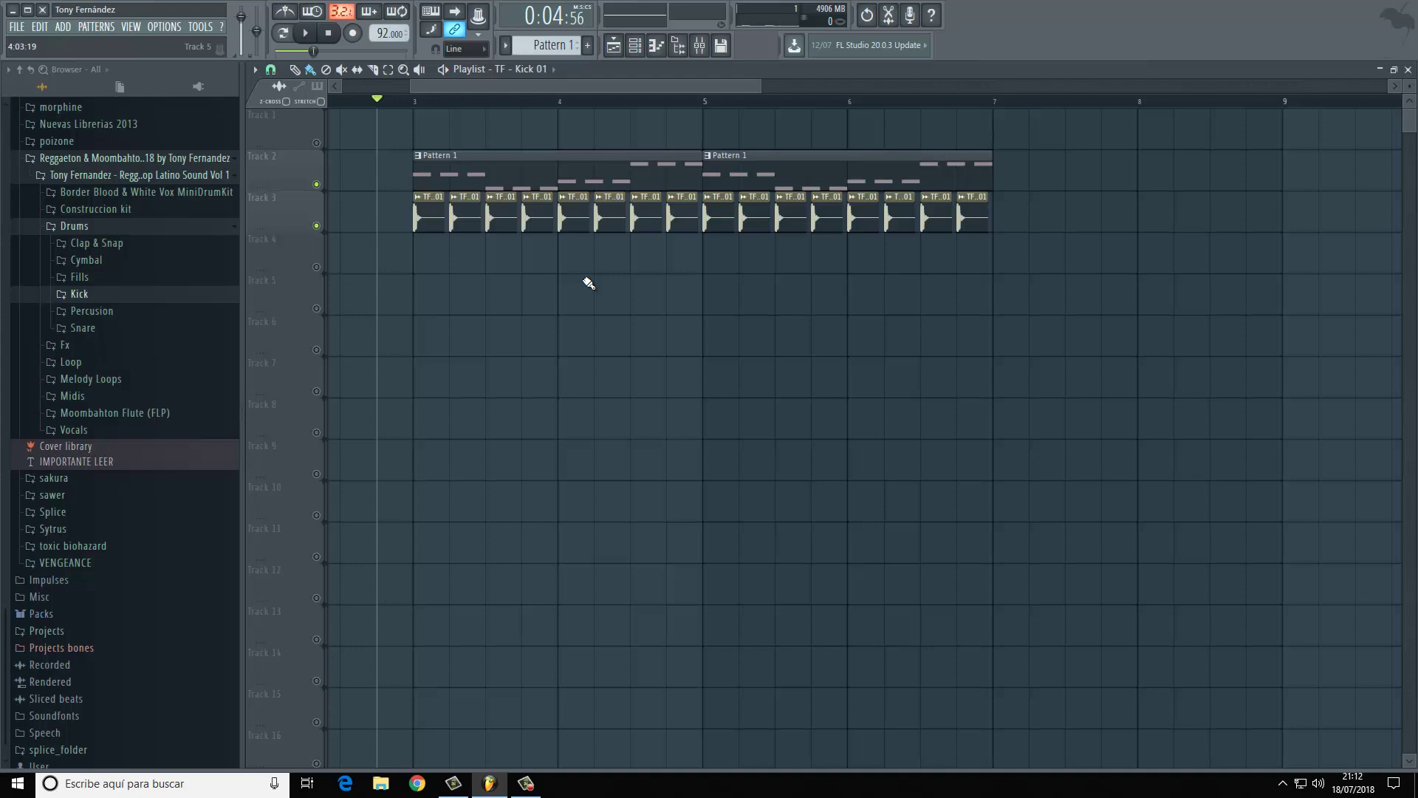
key(ctrl+s)
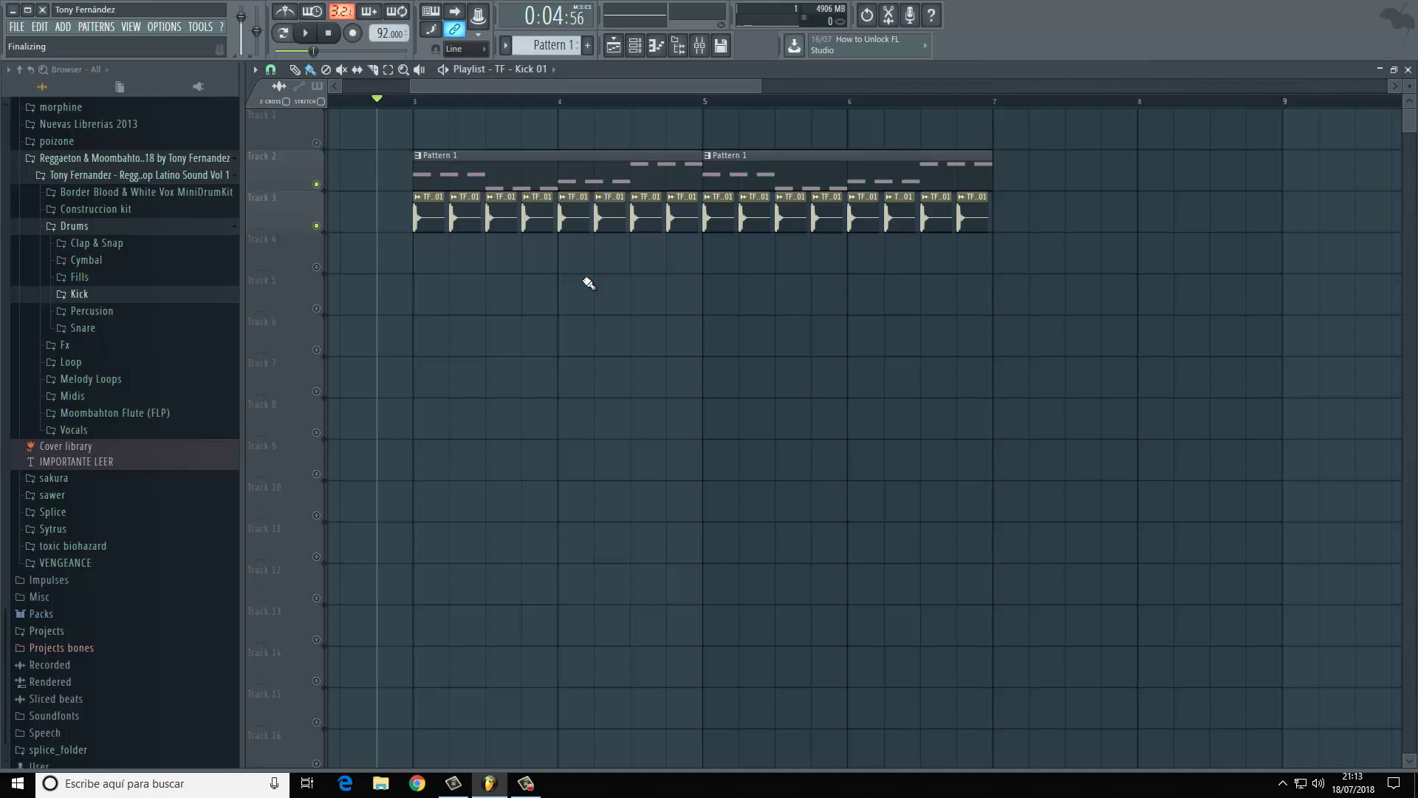
Load Fruity Limiter into effect slot 10 of the BASS mixer track
drag(761, 87, 793, 103)
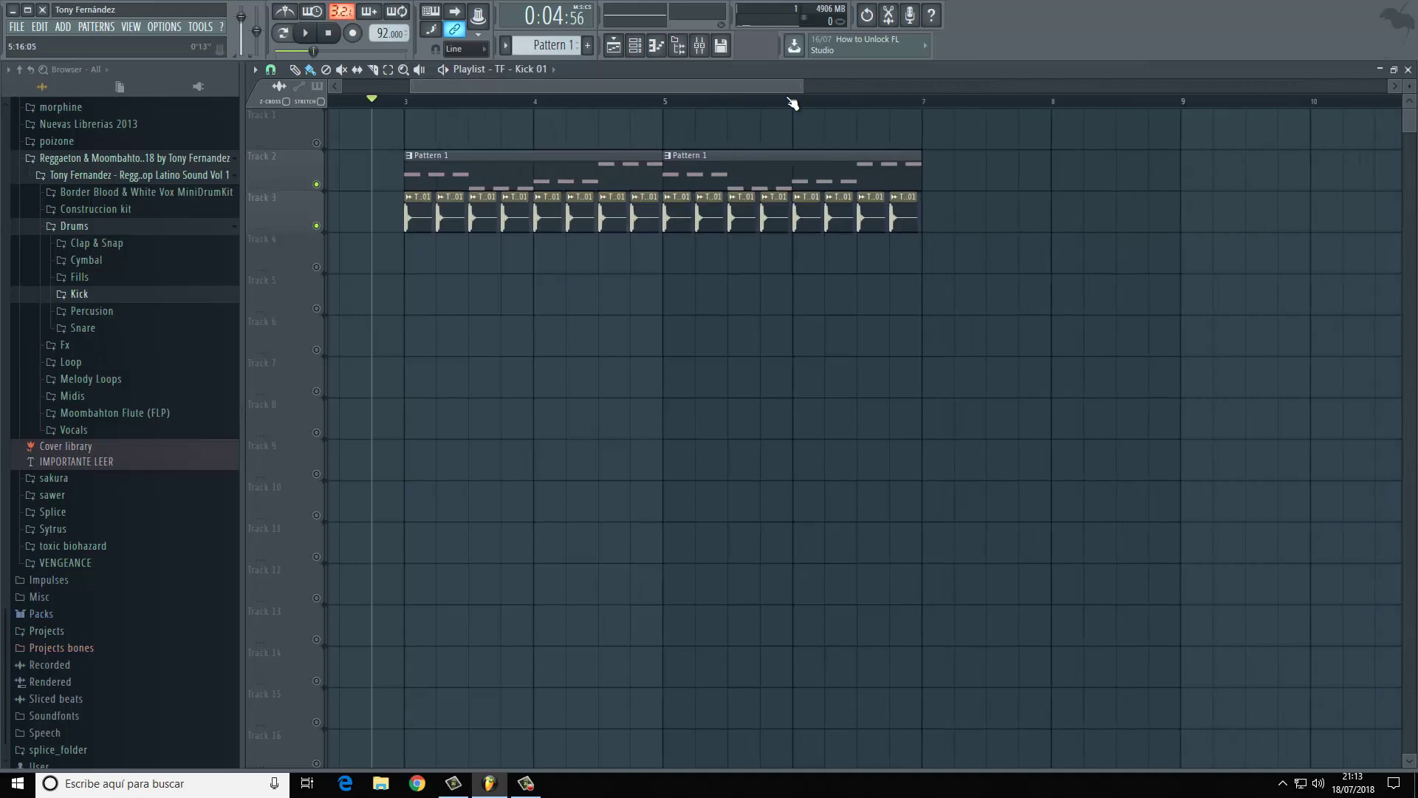
click(699, 45)
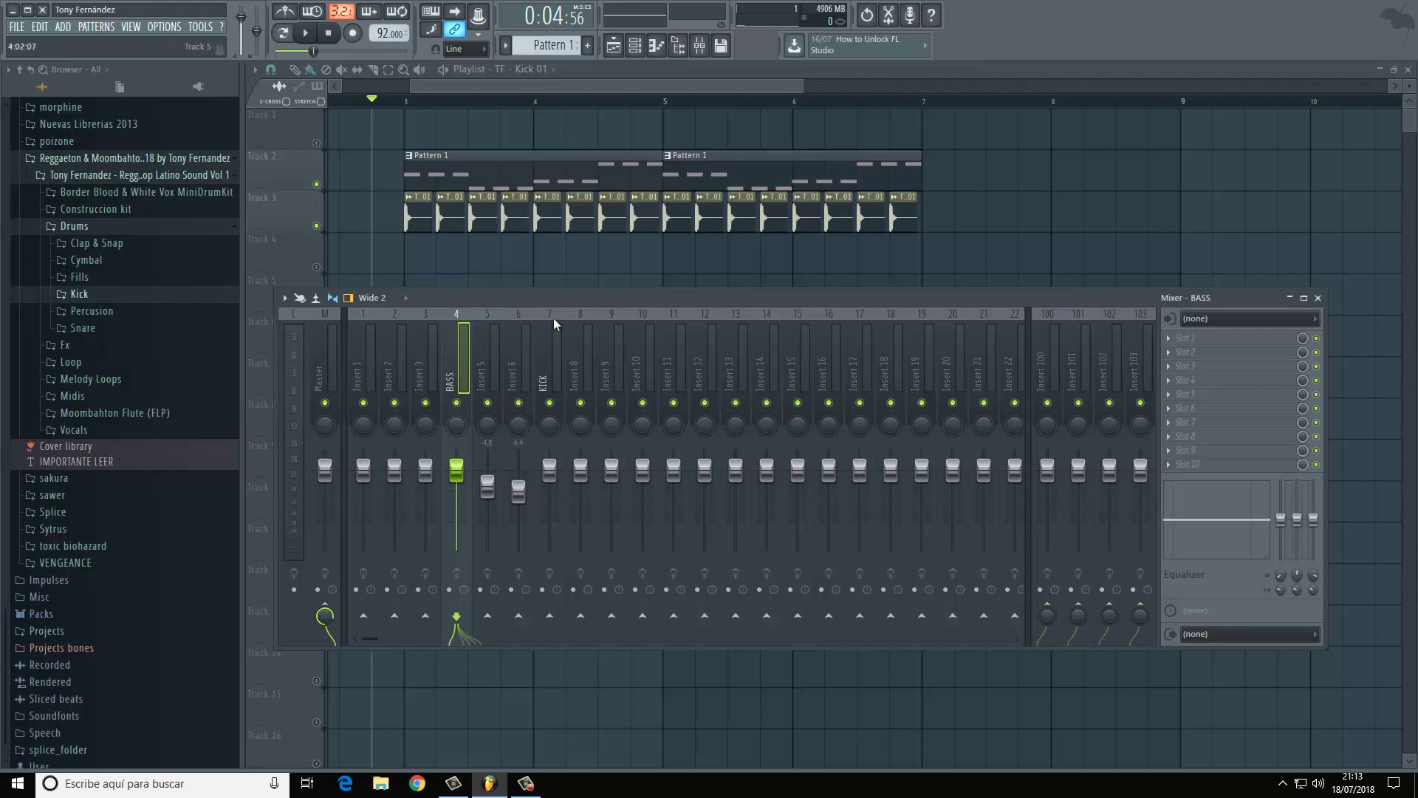
click(541, 366)
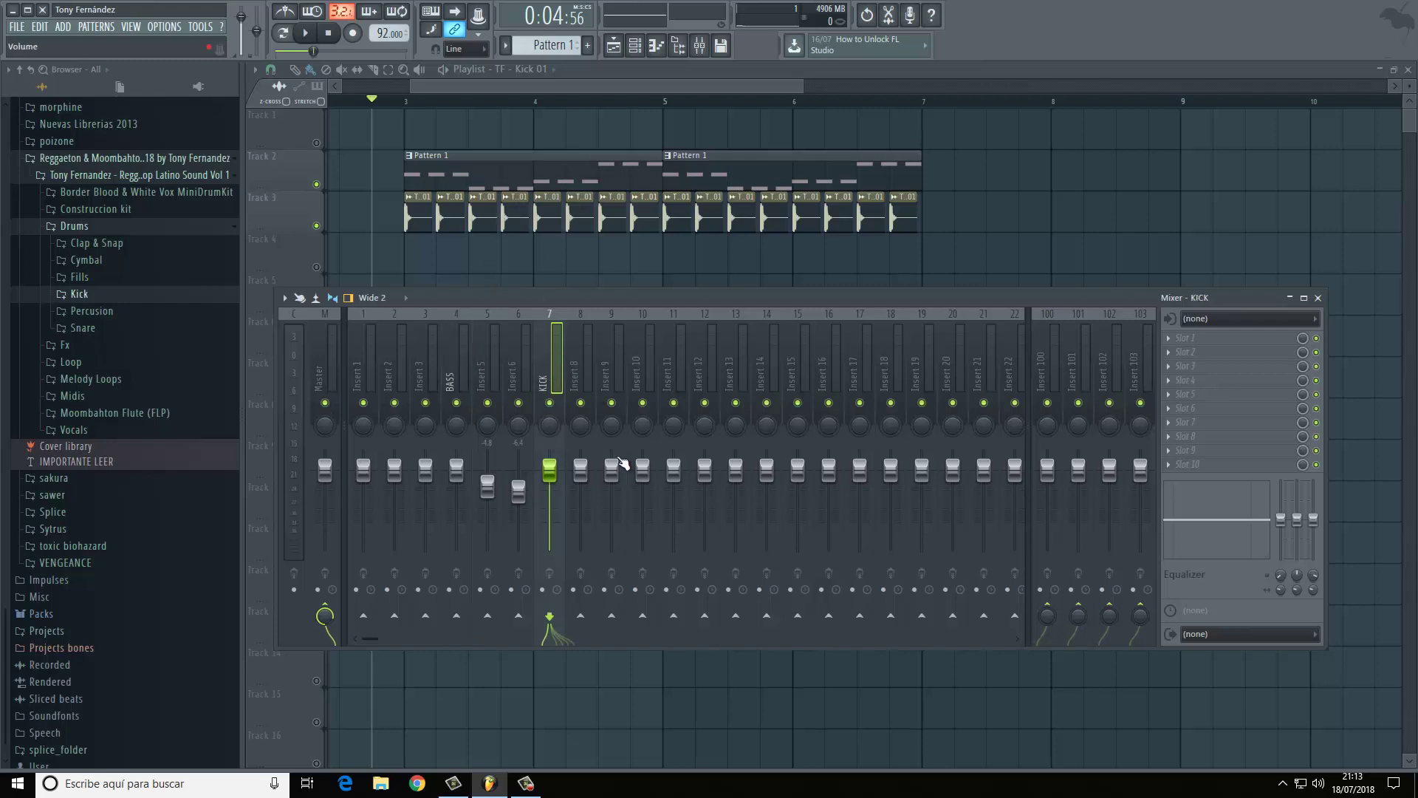
click(448, 364)
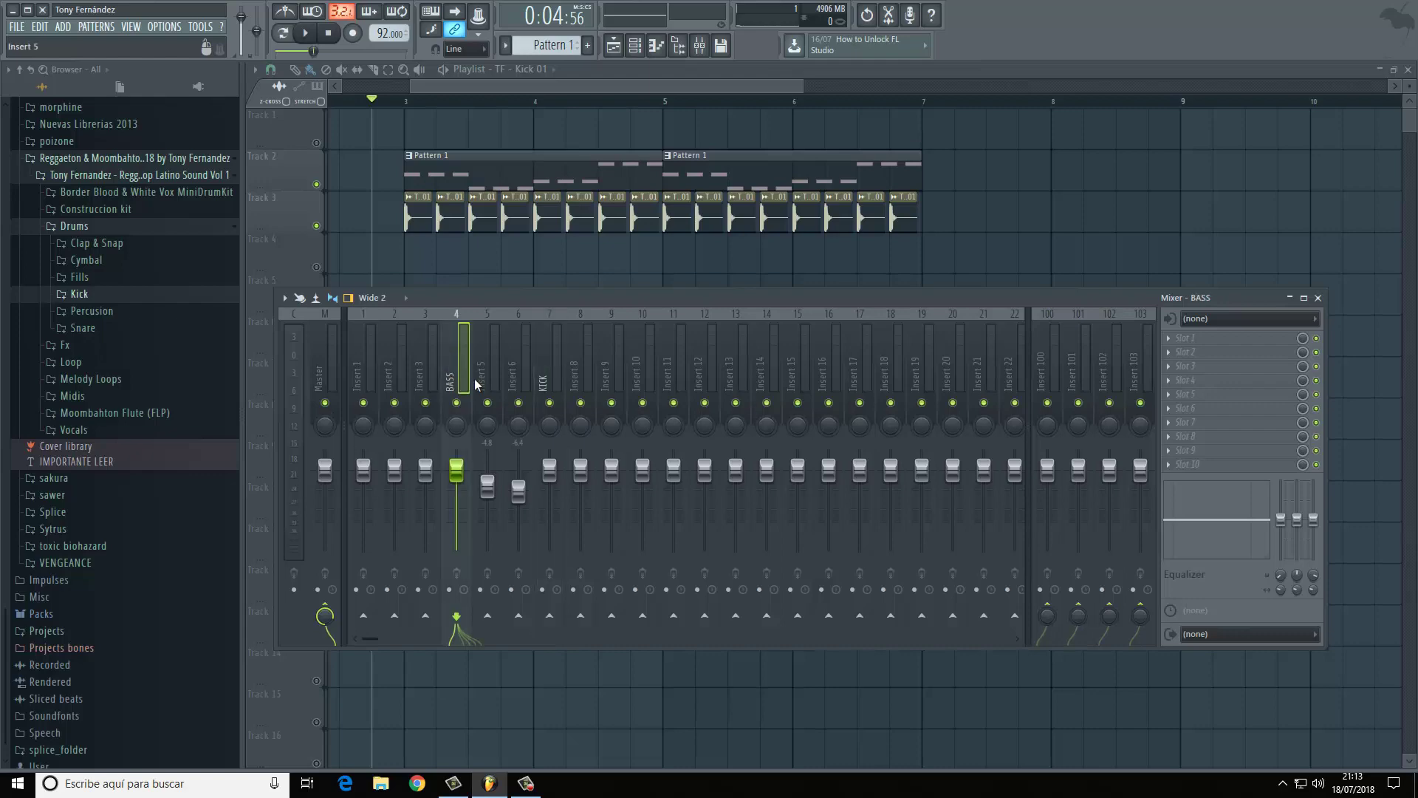
click(1173, 468)
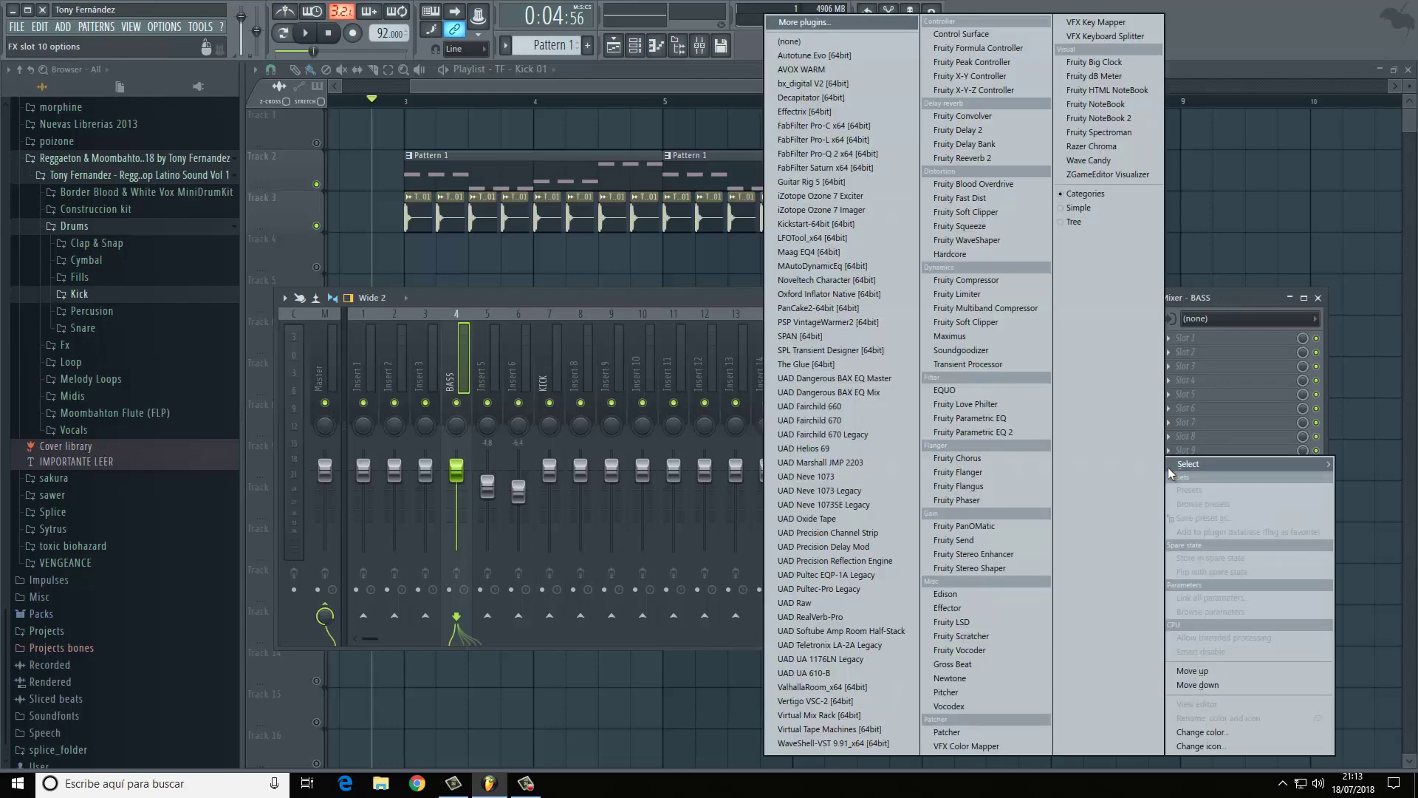
click(966, 296)
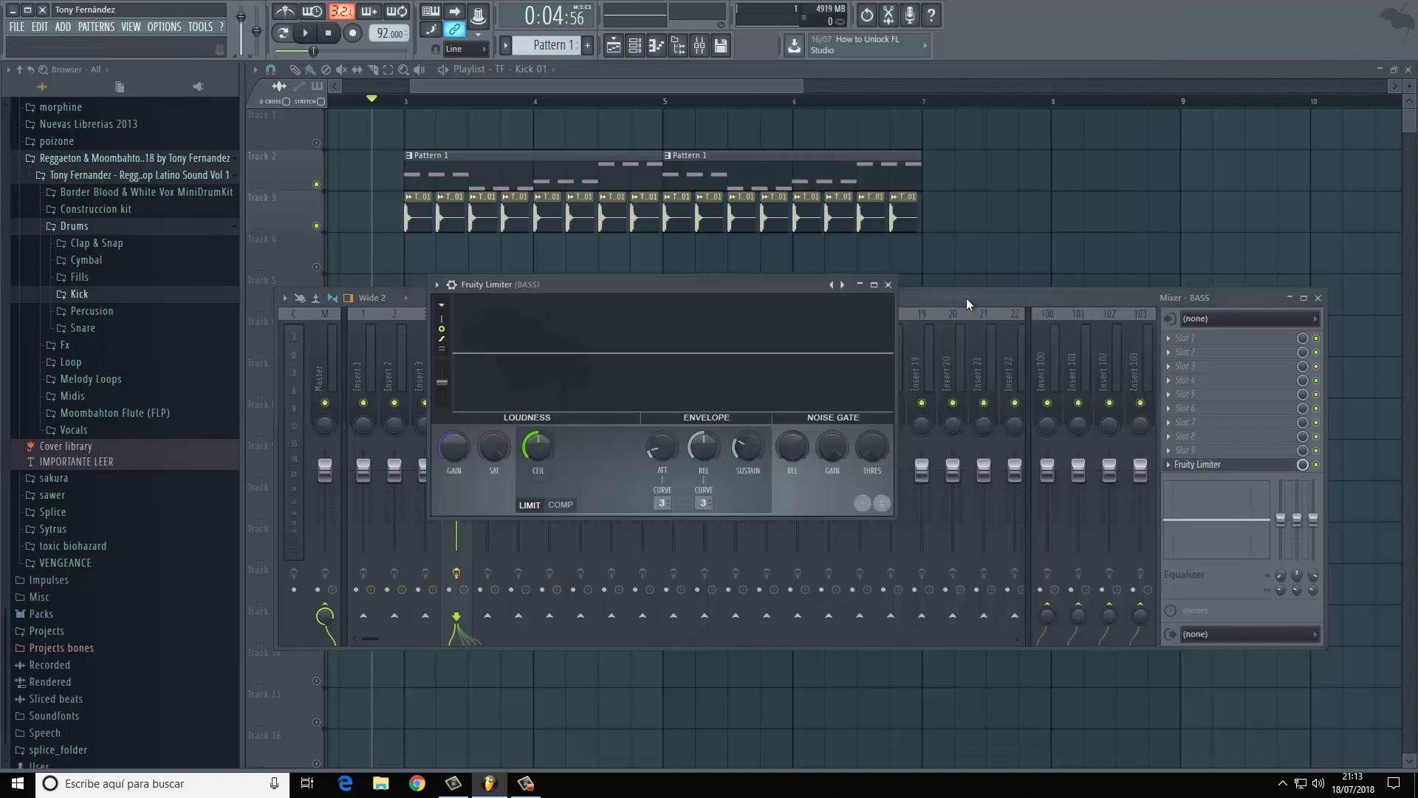
click(922, 299)
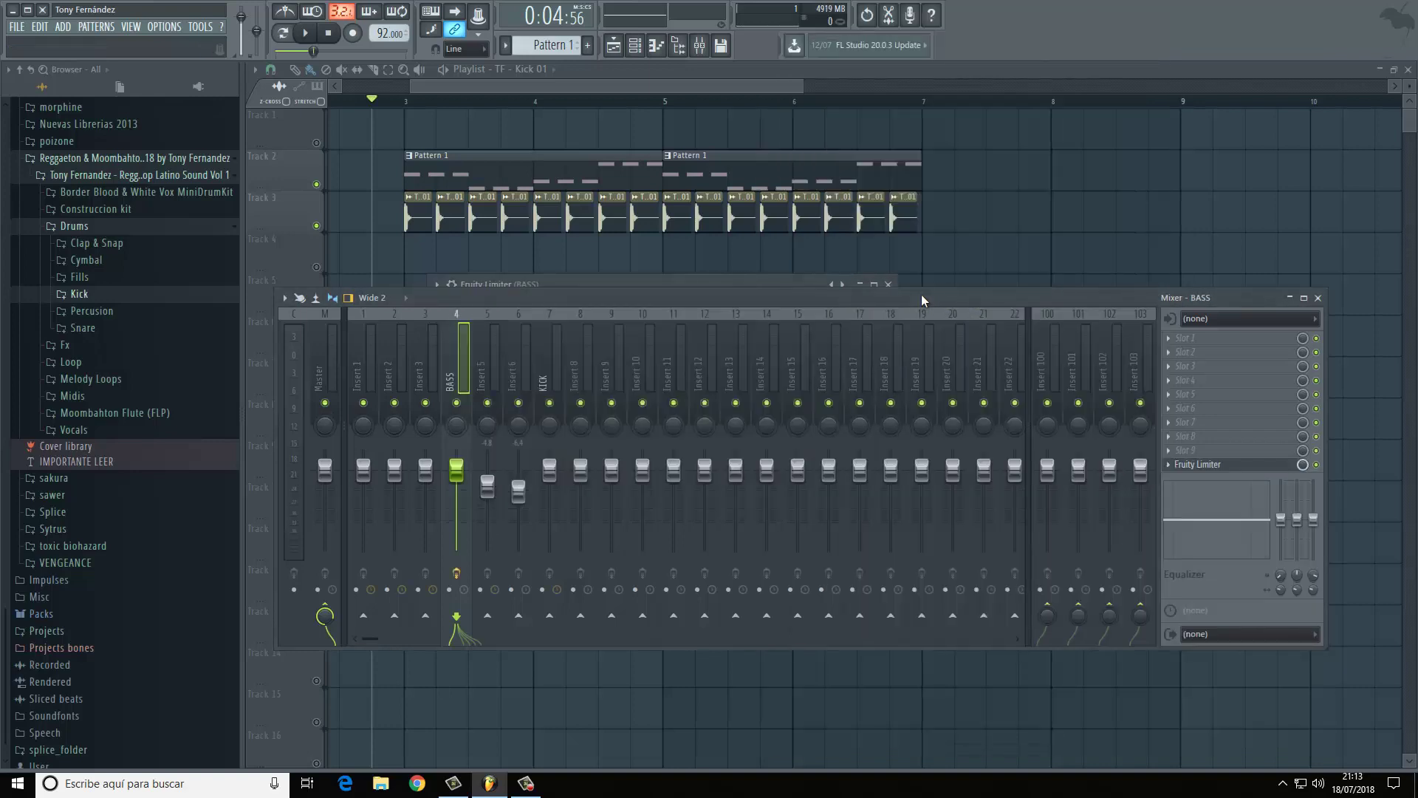
Sidechain the KICK mixer track to the BASS track
click(547, 366)
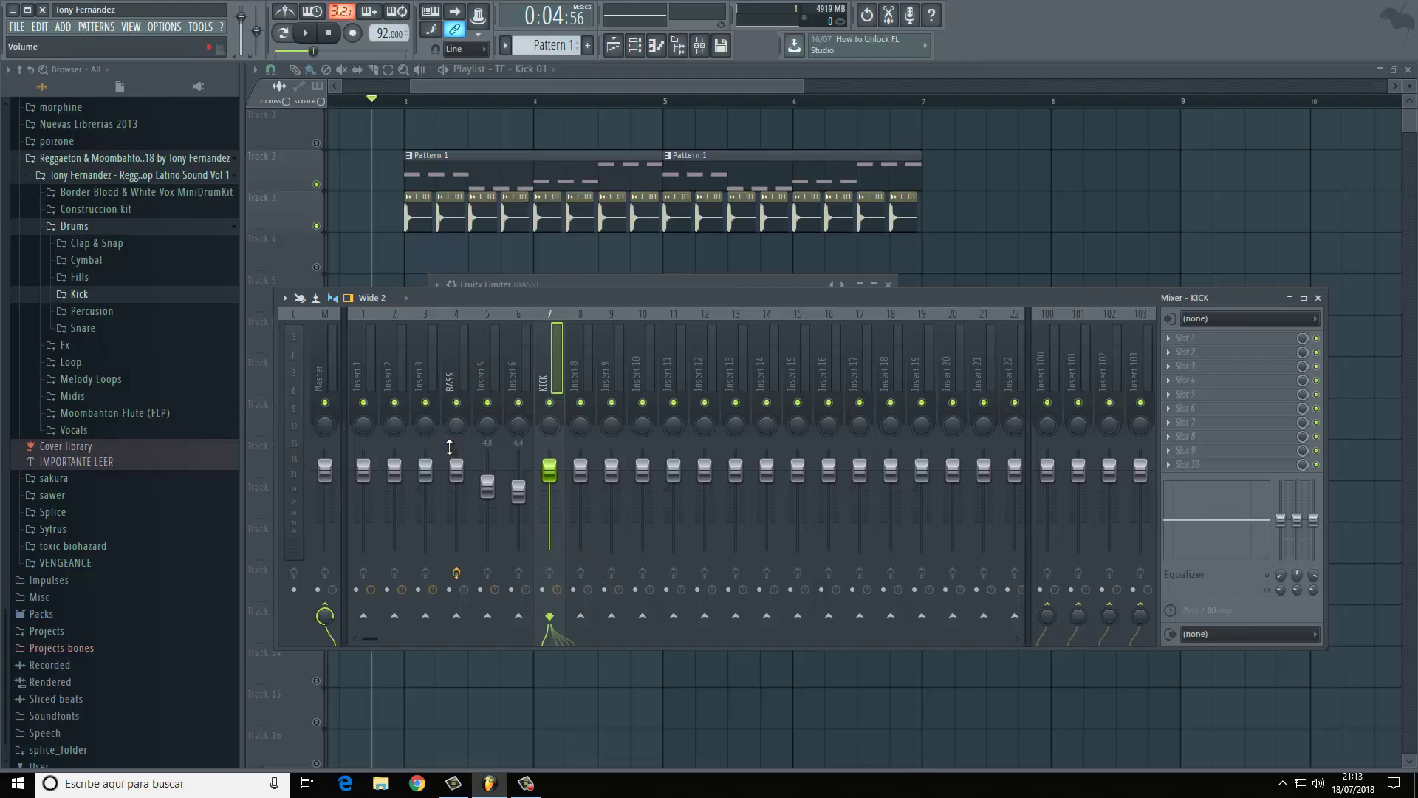
click(457, 617)
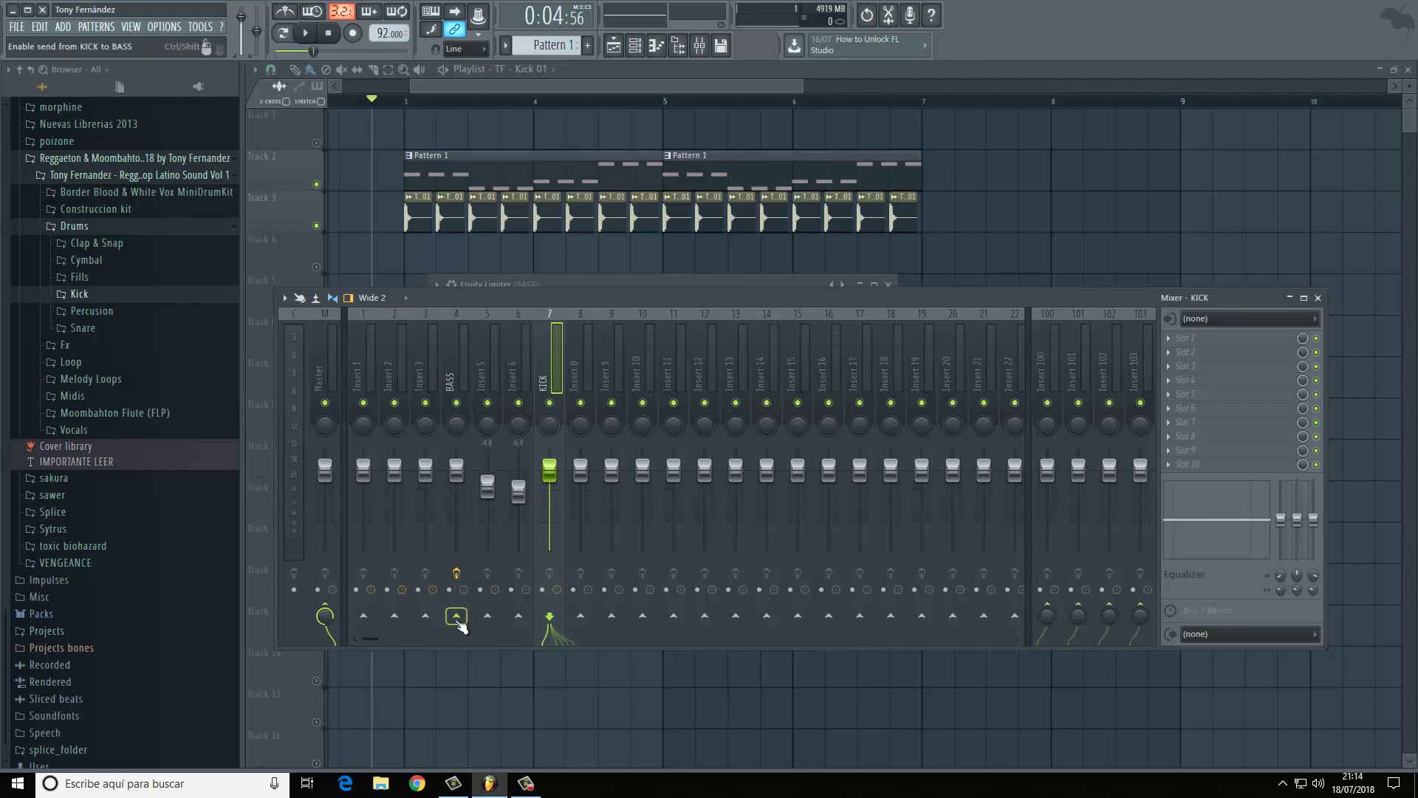
right_click(456, 621)
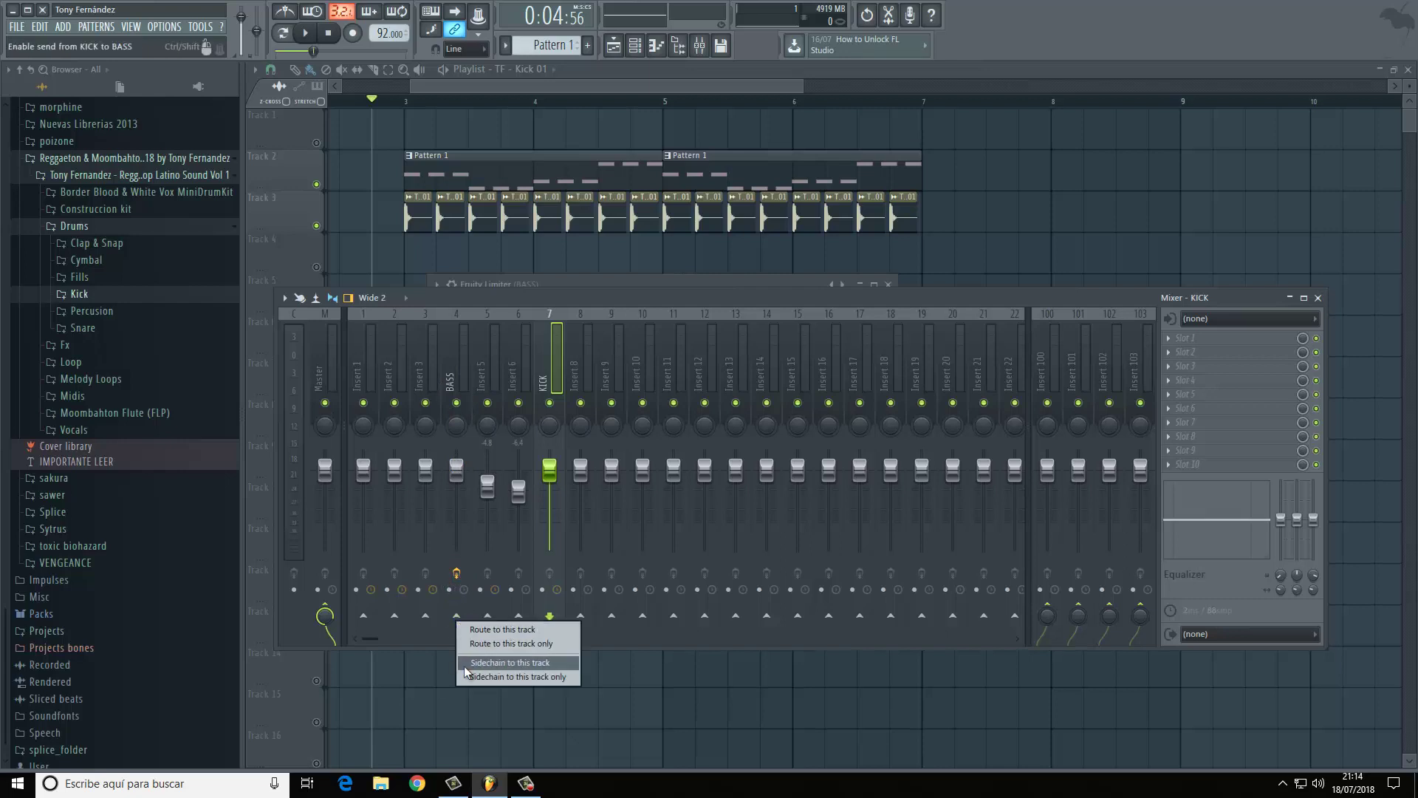
click(536, 665)
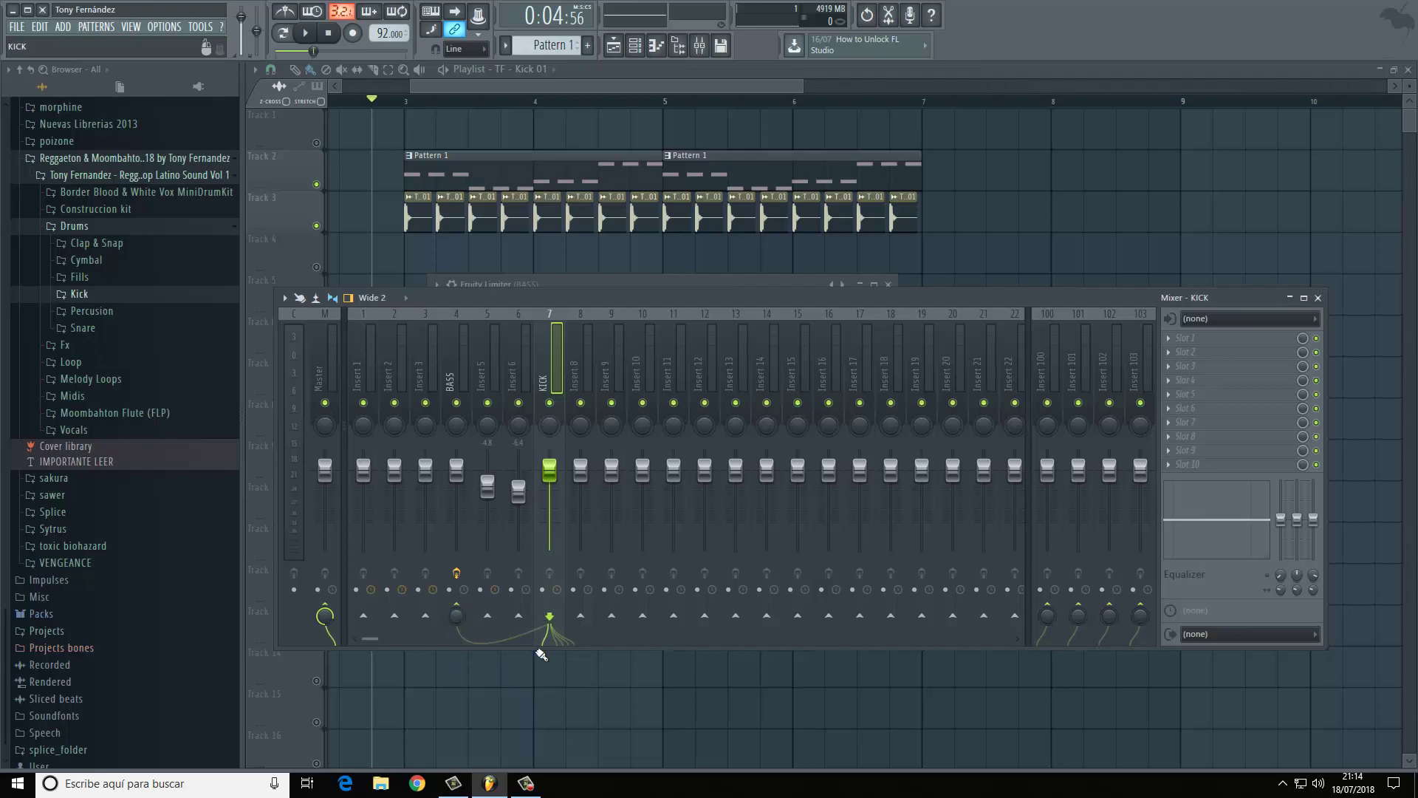
Switch the BASS track's Fruity Limiter to compressor mode and set its sidechain input to 1
click(451, 380)
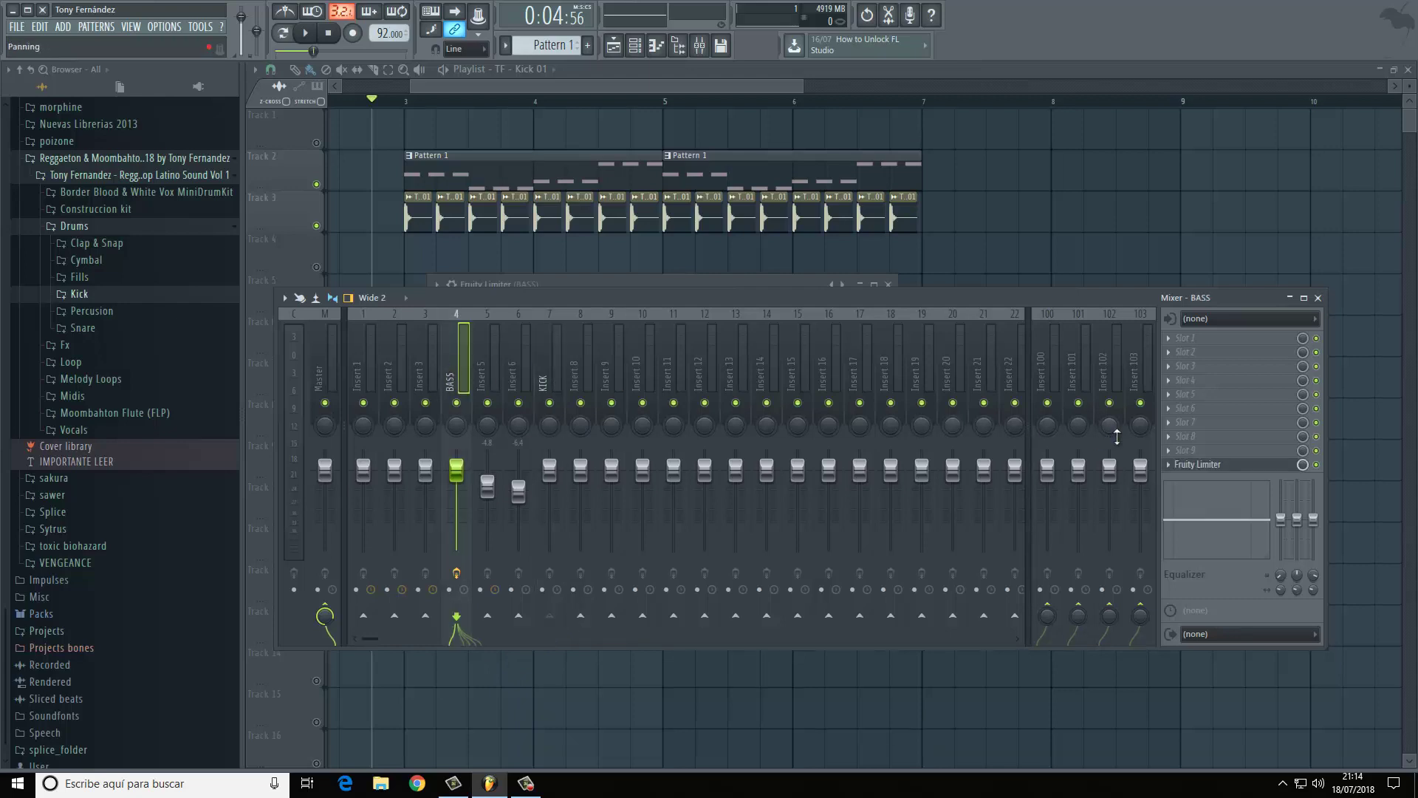
click(1211, 465)
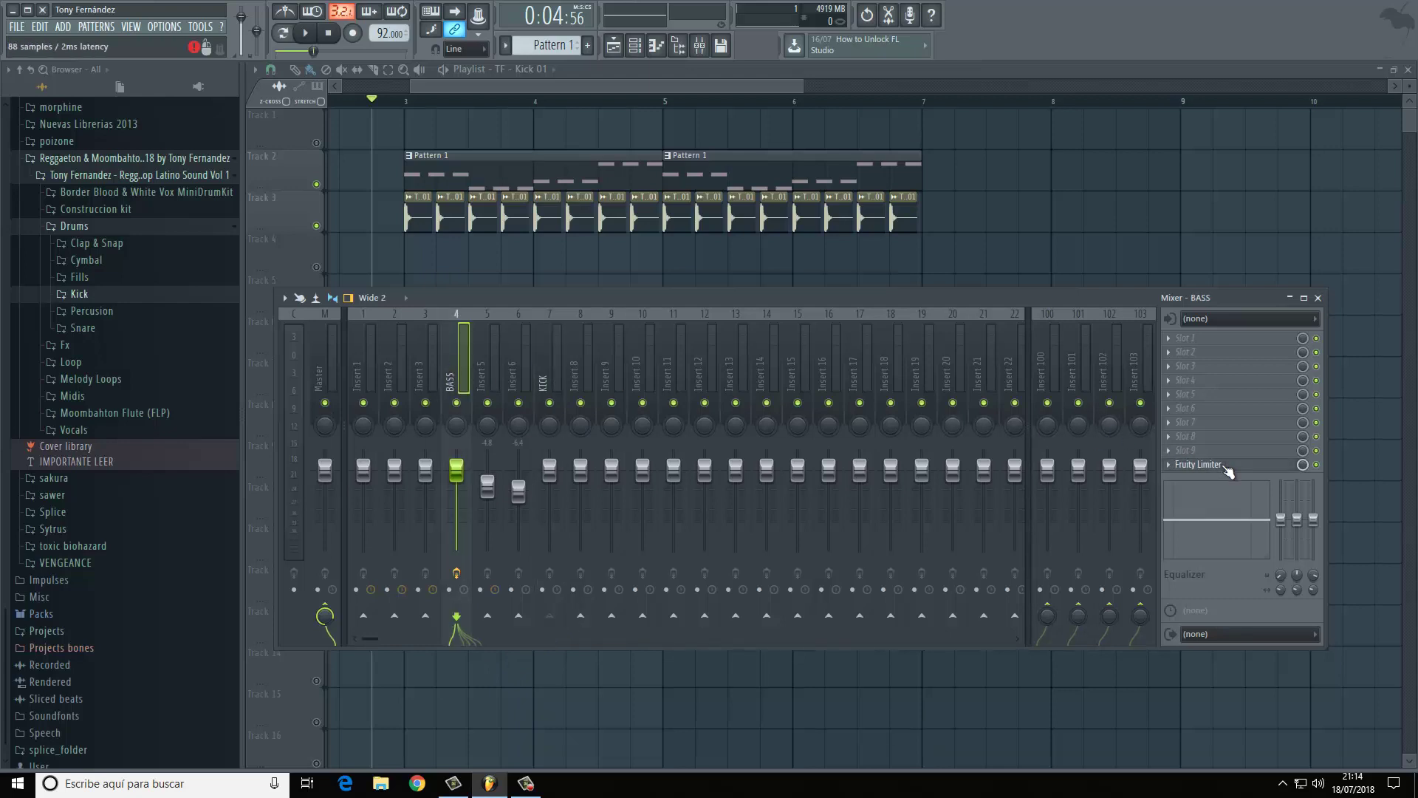
click(1225, 465)
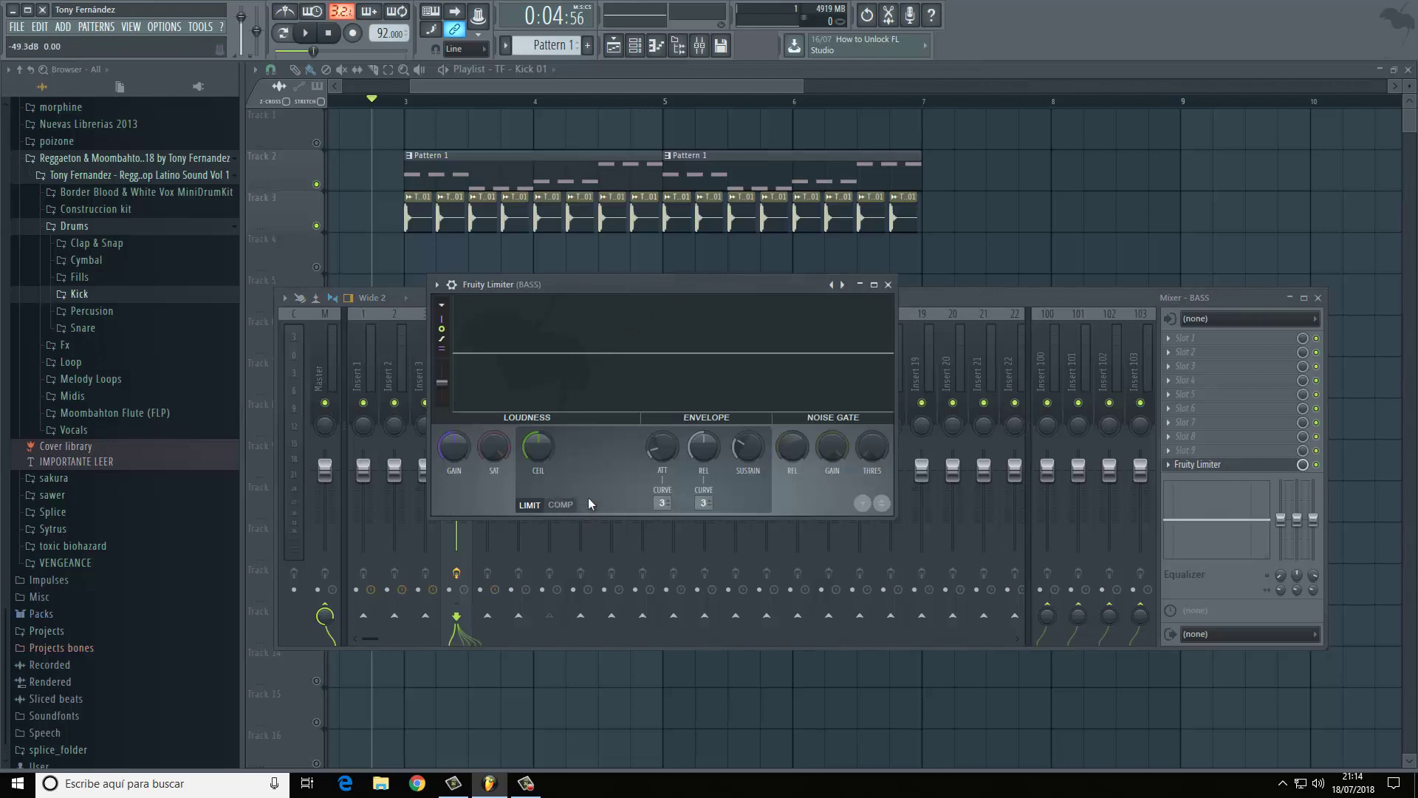
click(566, 505)
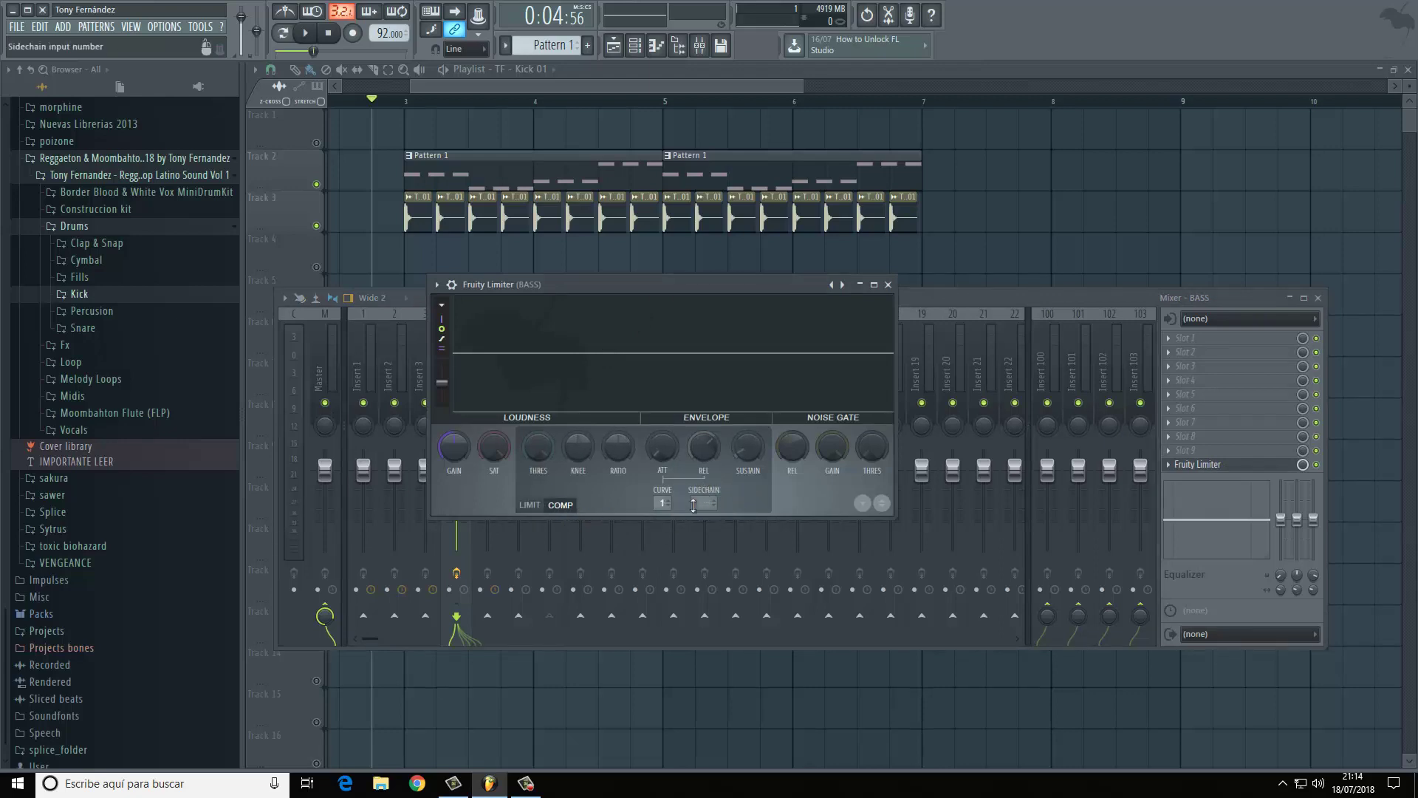
mouse_move(702, 515)
mouse_down()
mouse_move(702, 378)
mouse_move(704, 563)
mouse_move(708, 501)
mouse_up()
mouse_move(676, 285)
mouse_down()
mouse_move(676, 263)
mouse_move(661, 266)
mouse_up()
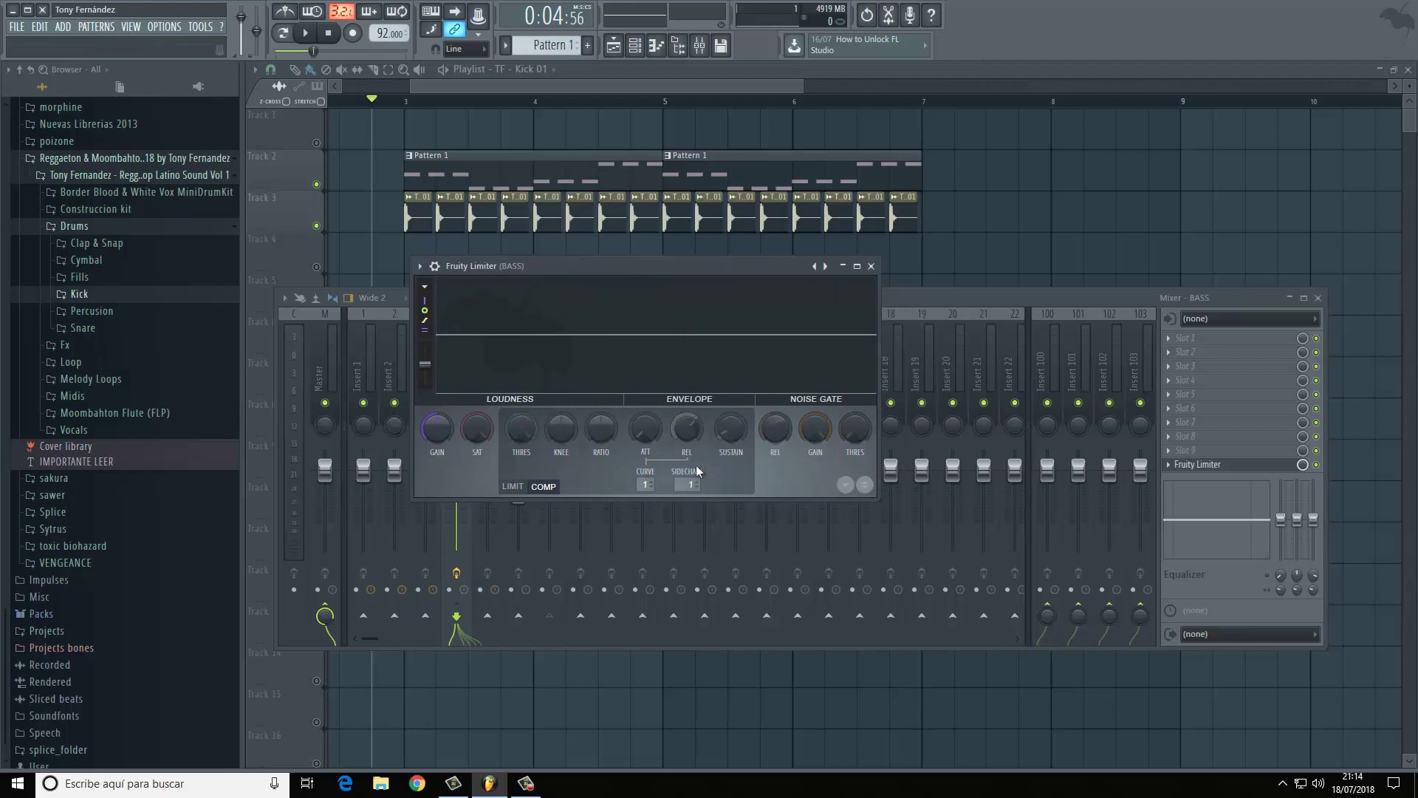
Play the arrangement through the BASS limiter and lower its compressor threshold to about -13.4 dB
key(space)
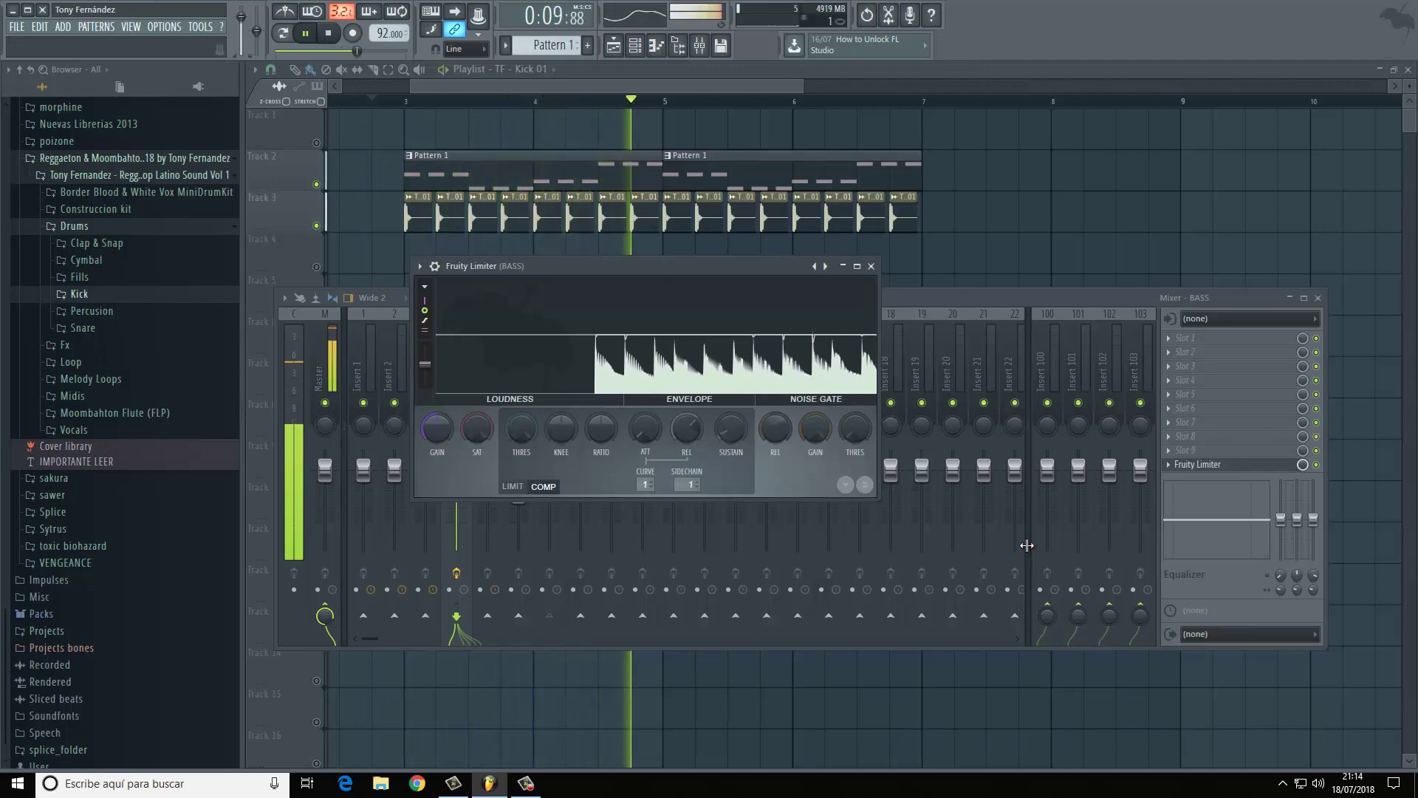
key(space)
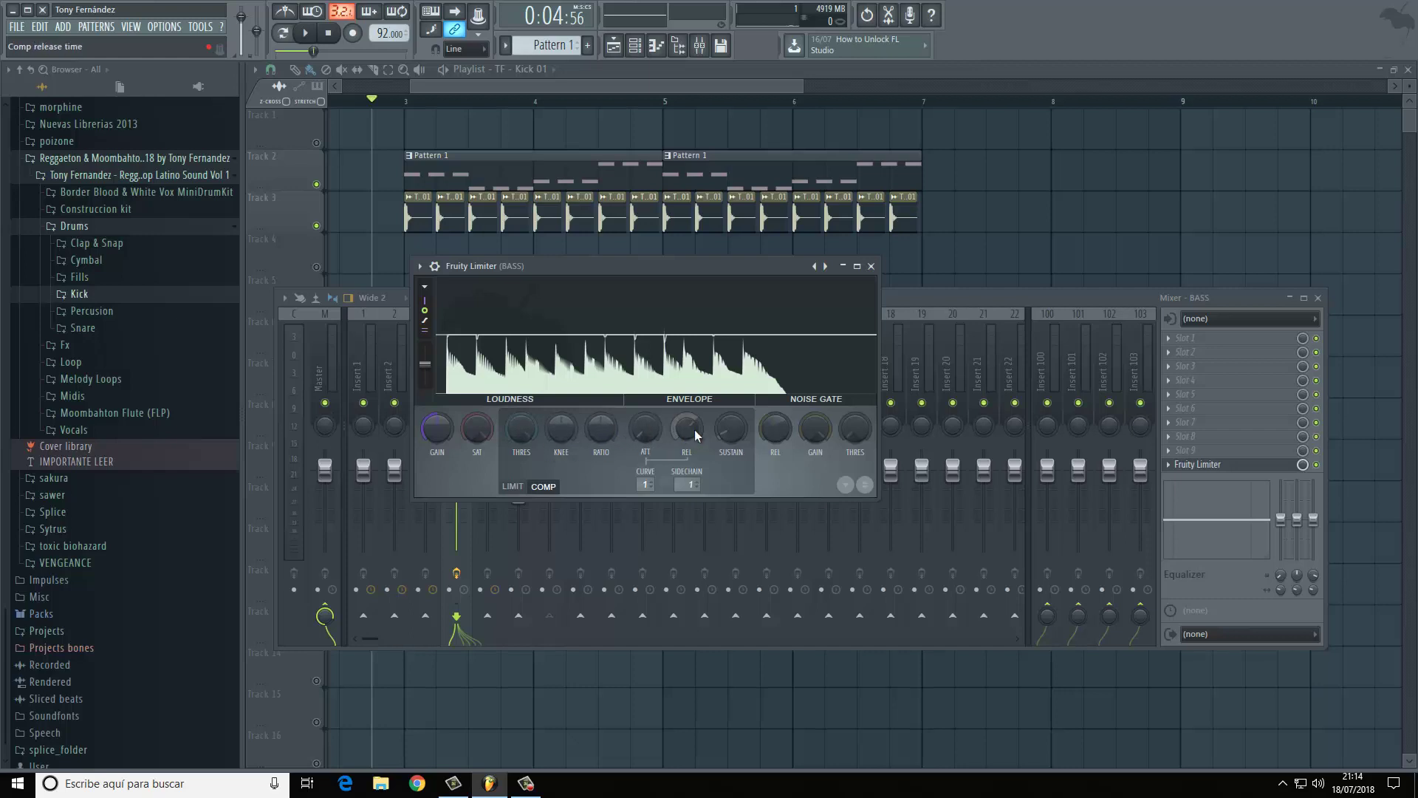
drag(521, 434, 523, 511)
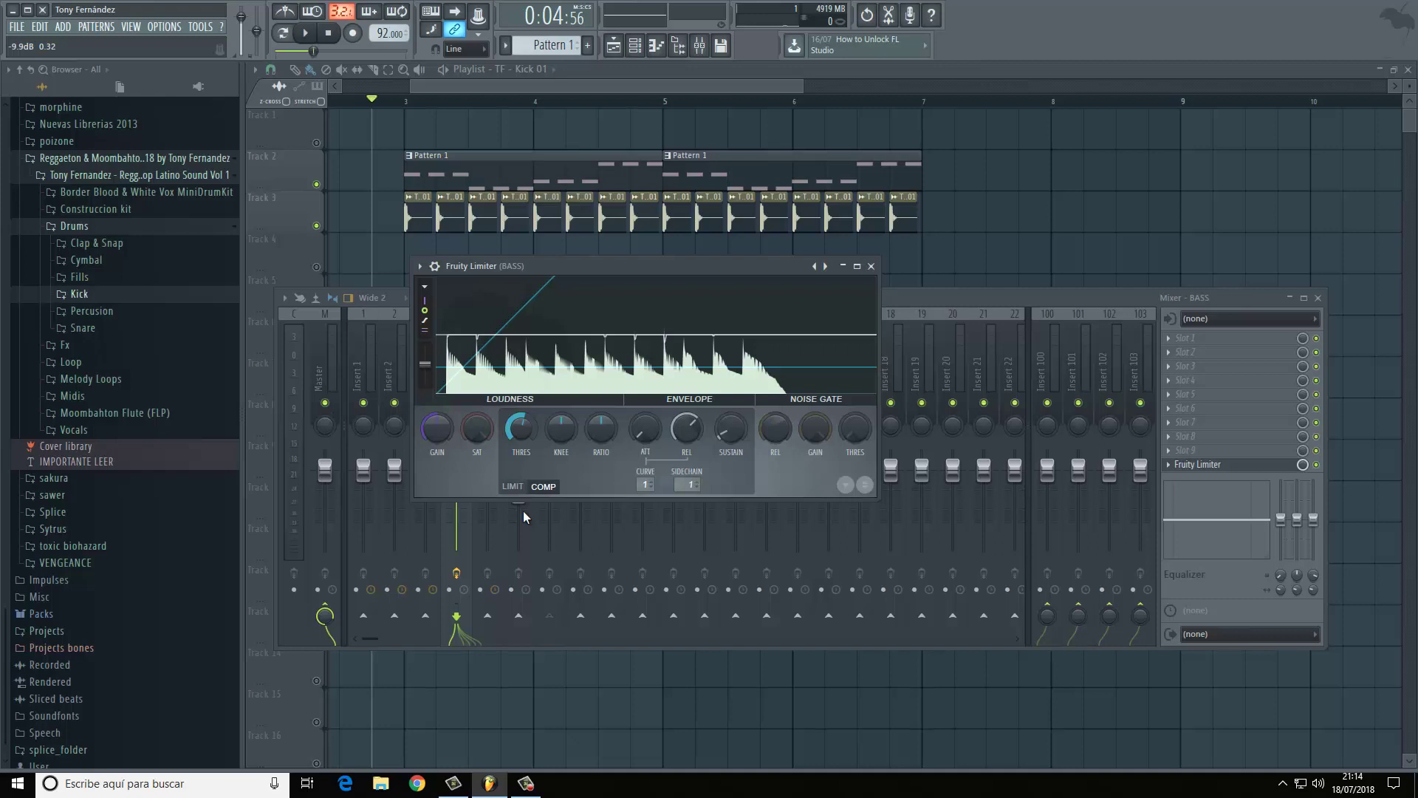
drag(523, 511, 526, 424)
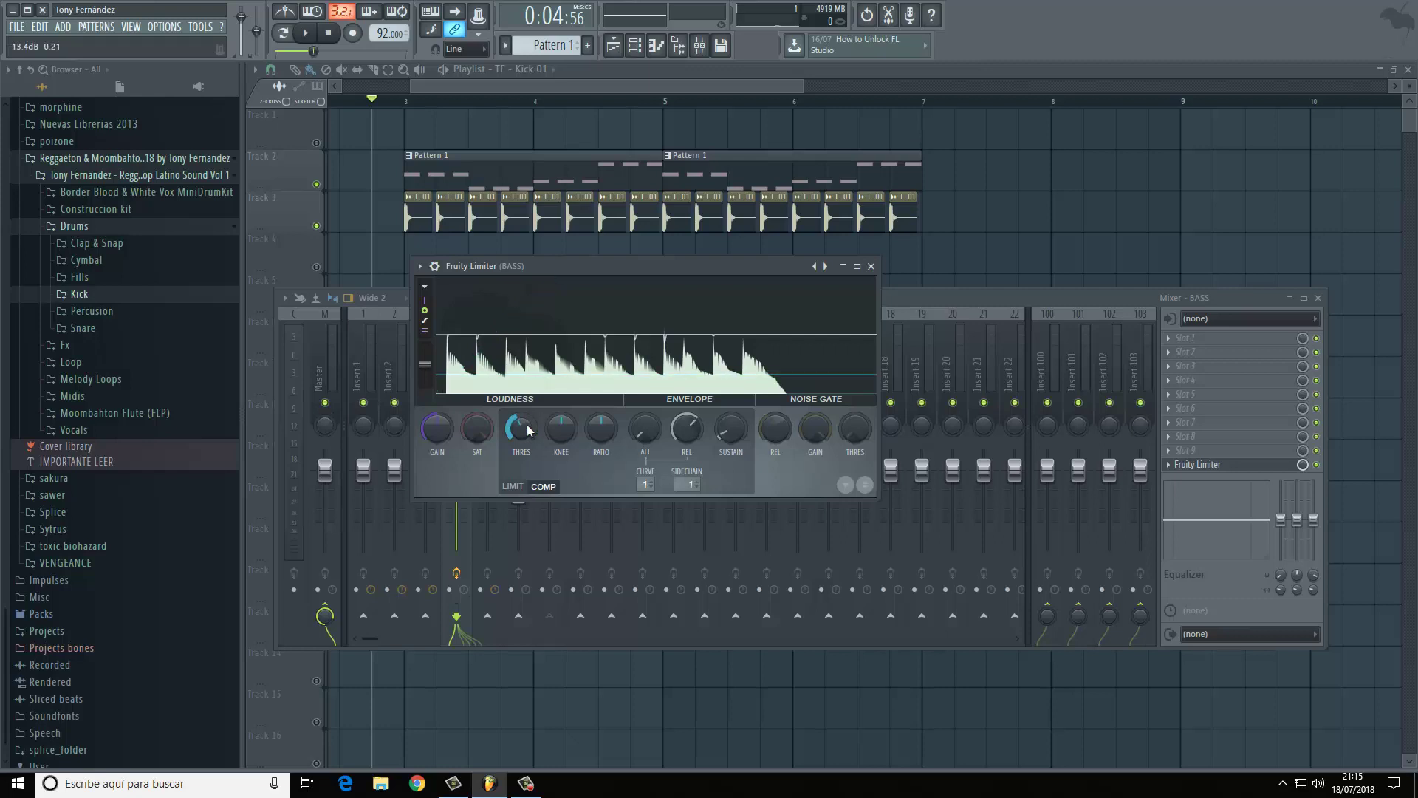
Lower the compressor's attack and release times in the BASS track's Fruity Limiter
click(659, 429)
drag(640, 420, 646, 452)
drag(690, 426, 696, 459)
Open the TF - Kick 01 audio clip from playlist track 3 and load its sample into Edison
double_click(418, 214)
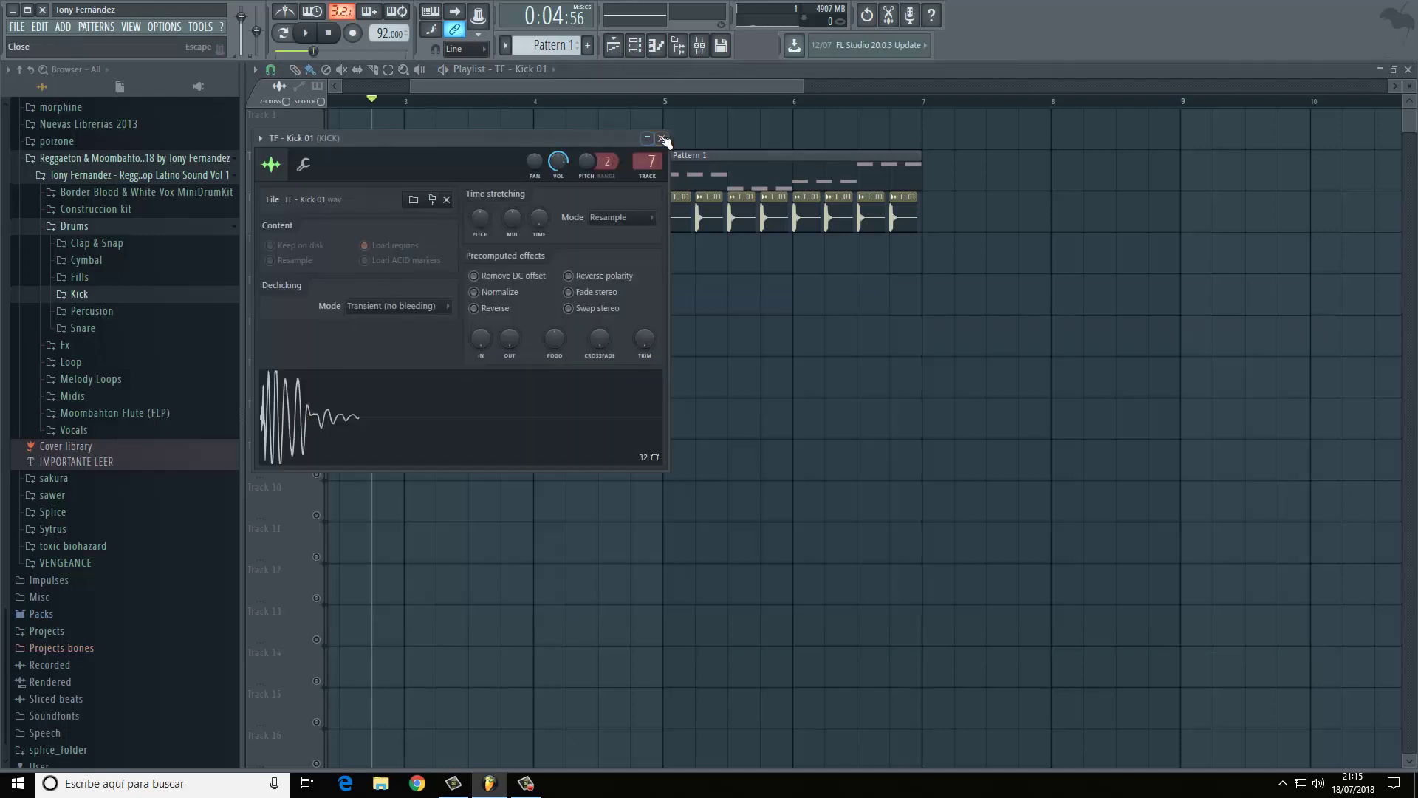
click(663, 139)
double_click(415, 215)
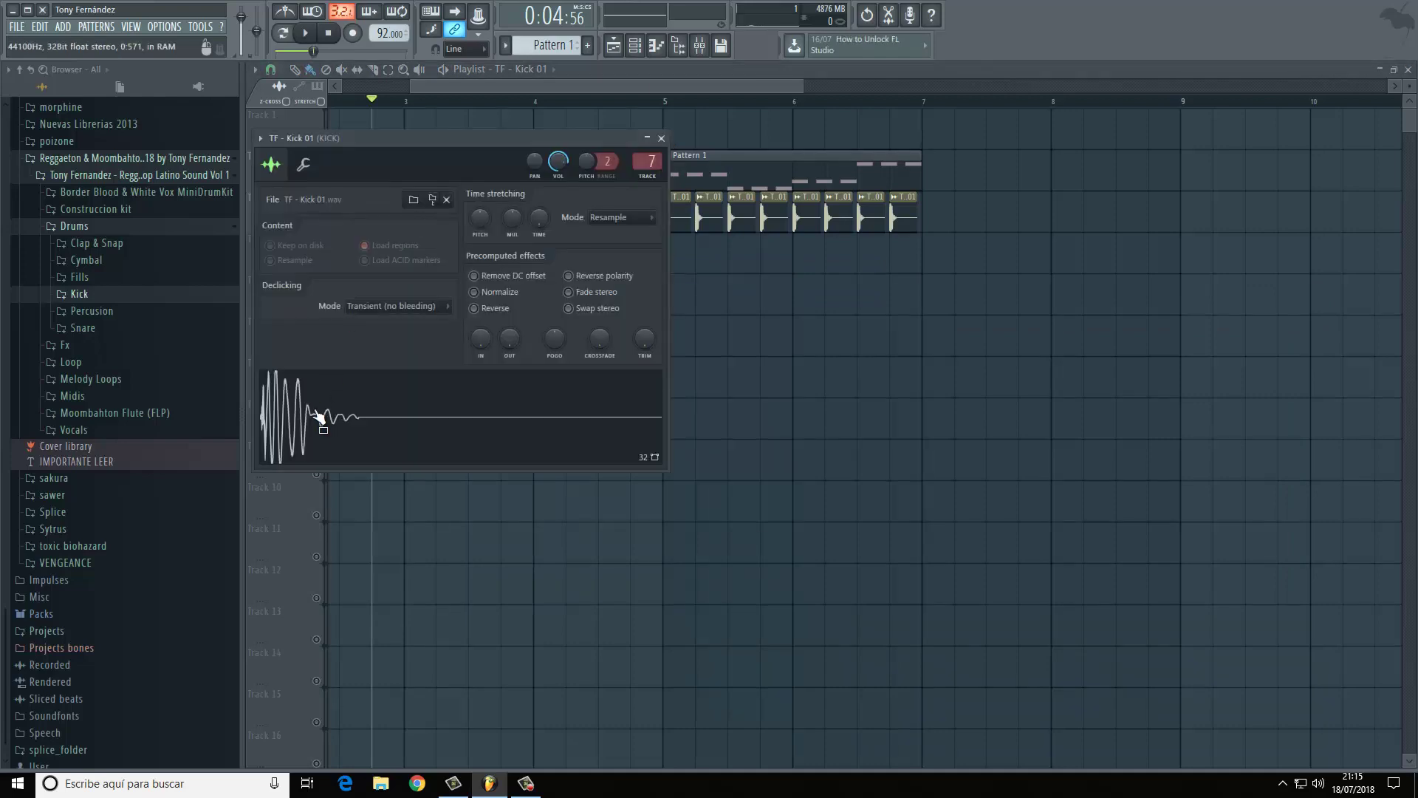
right_click(319, 418)
click(331, 454)
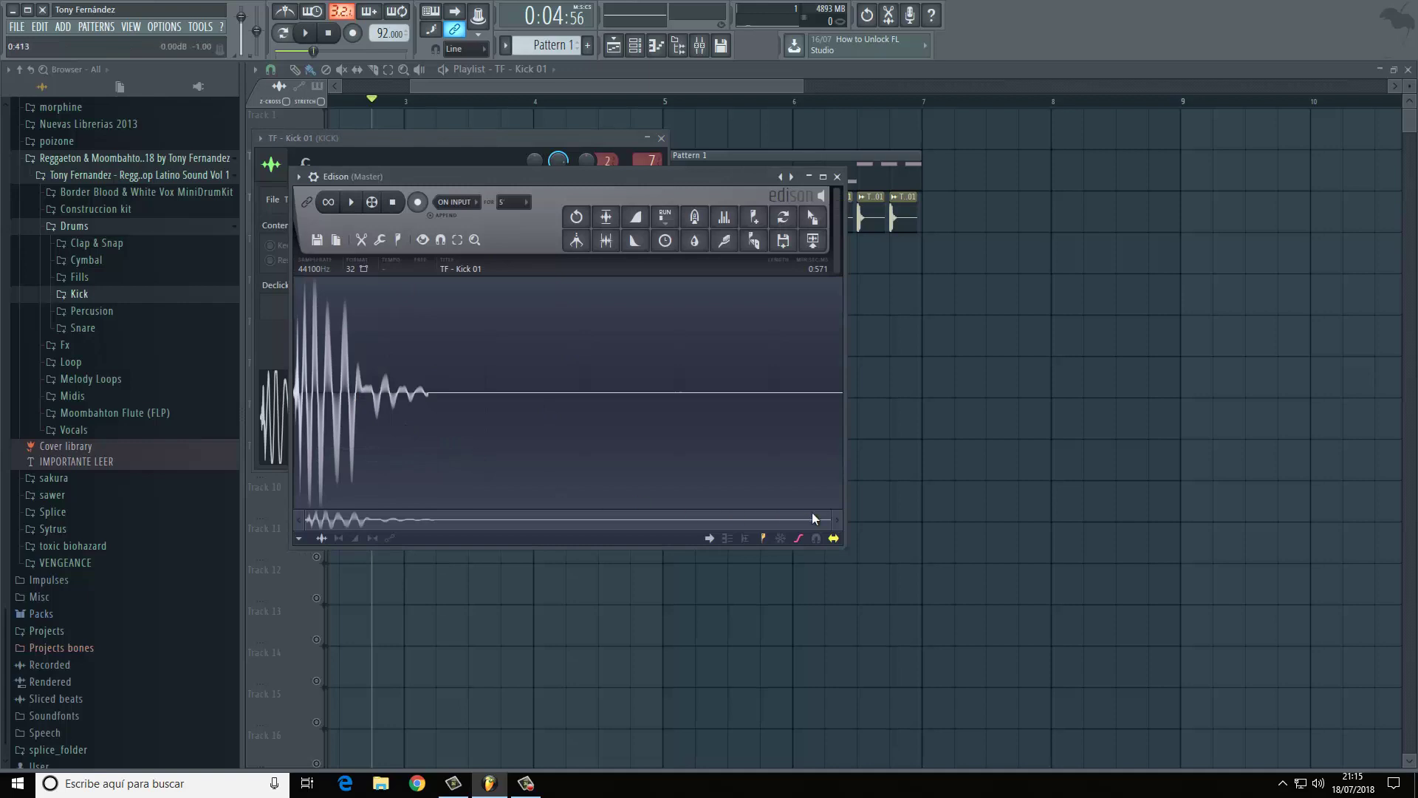
Zoom in on the kick waveform in Edison, select its loud section from 0:000 to 0:066, and close the sample windows
drag(833, 520, 602, 546)
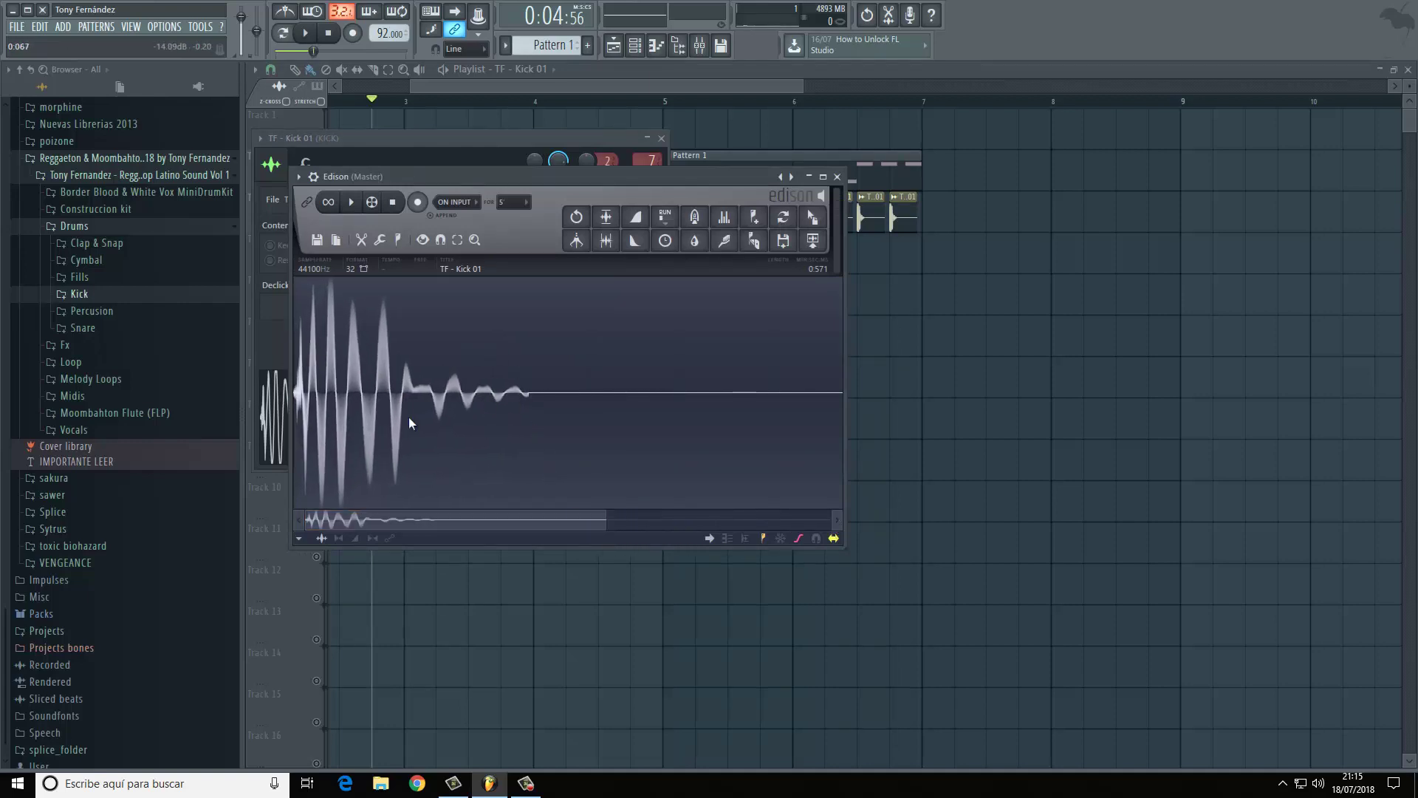
drag(405, 400, 374, 402)
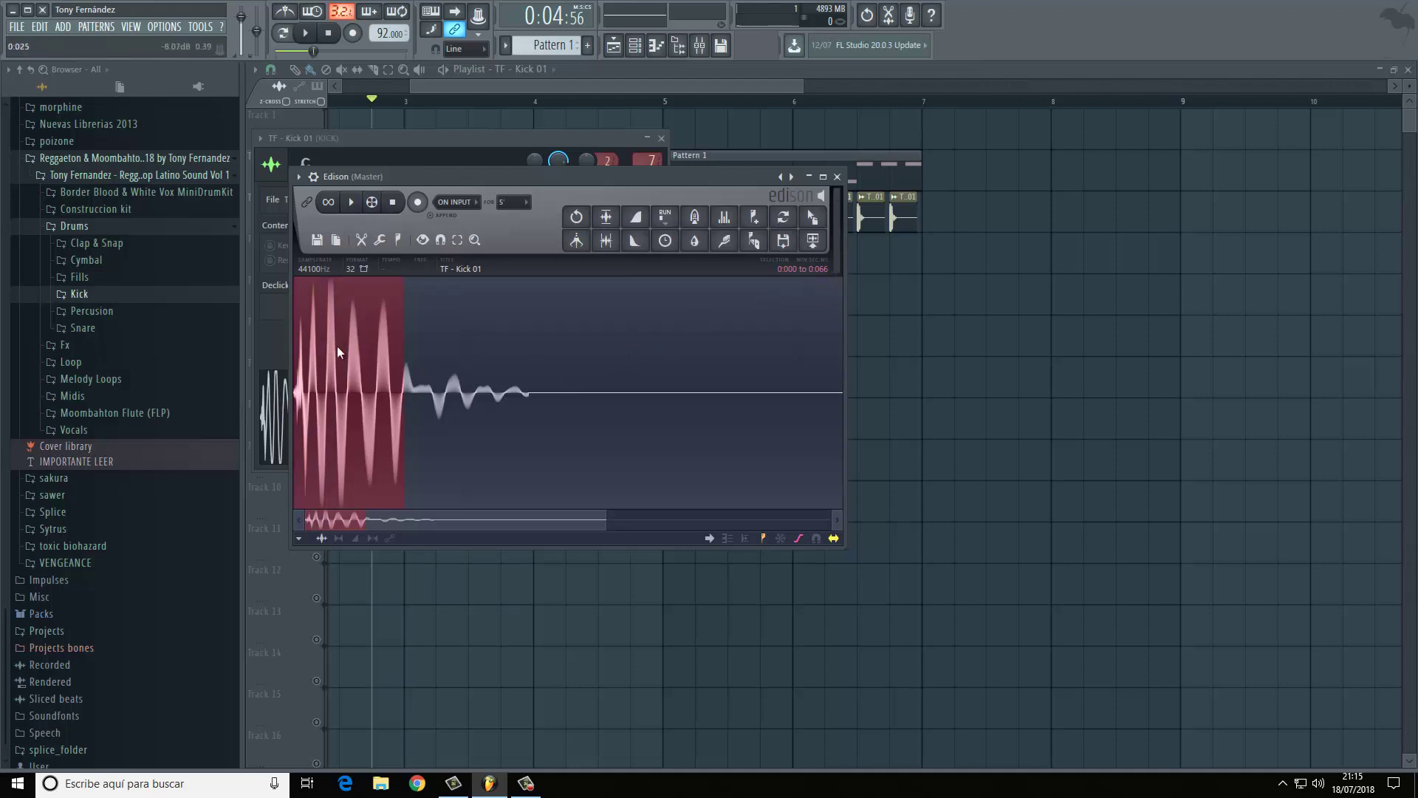
click(380, 372)
click(837, 178)
click(661, 138)
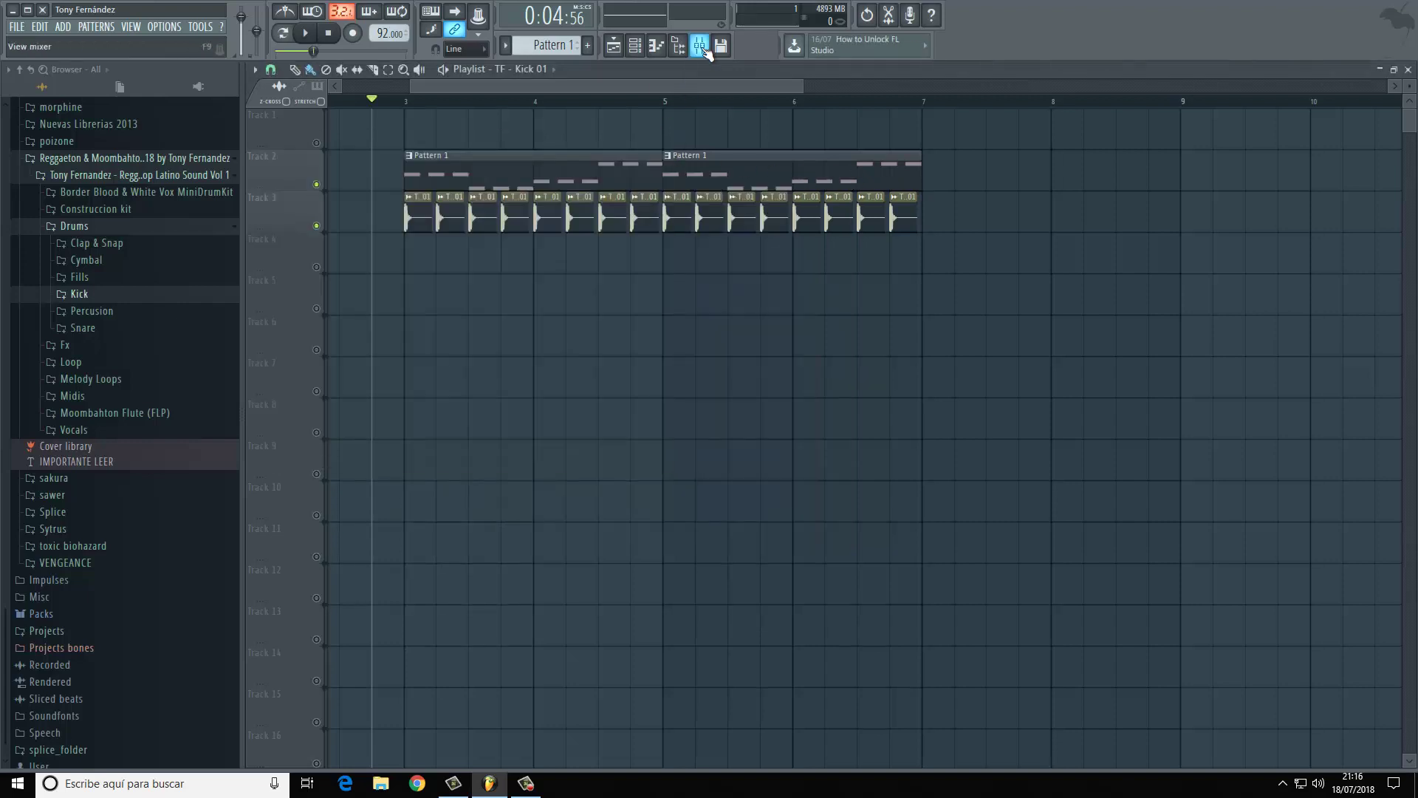
Lower the compressor's release time in the BASS track's Fruity Limiter and play the arrangement to hear it
click(700, 45)
click(459, 375)
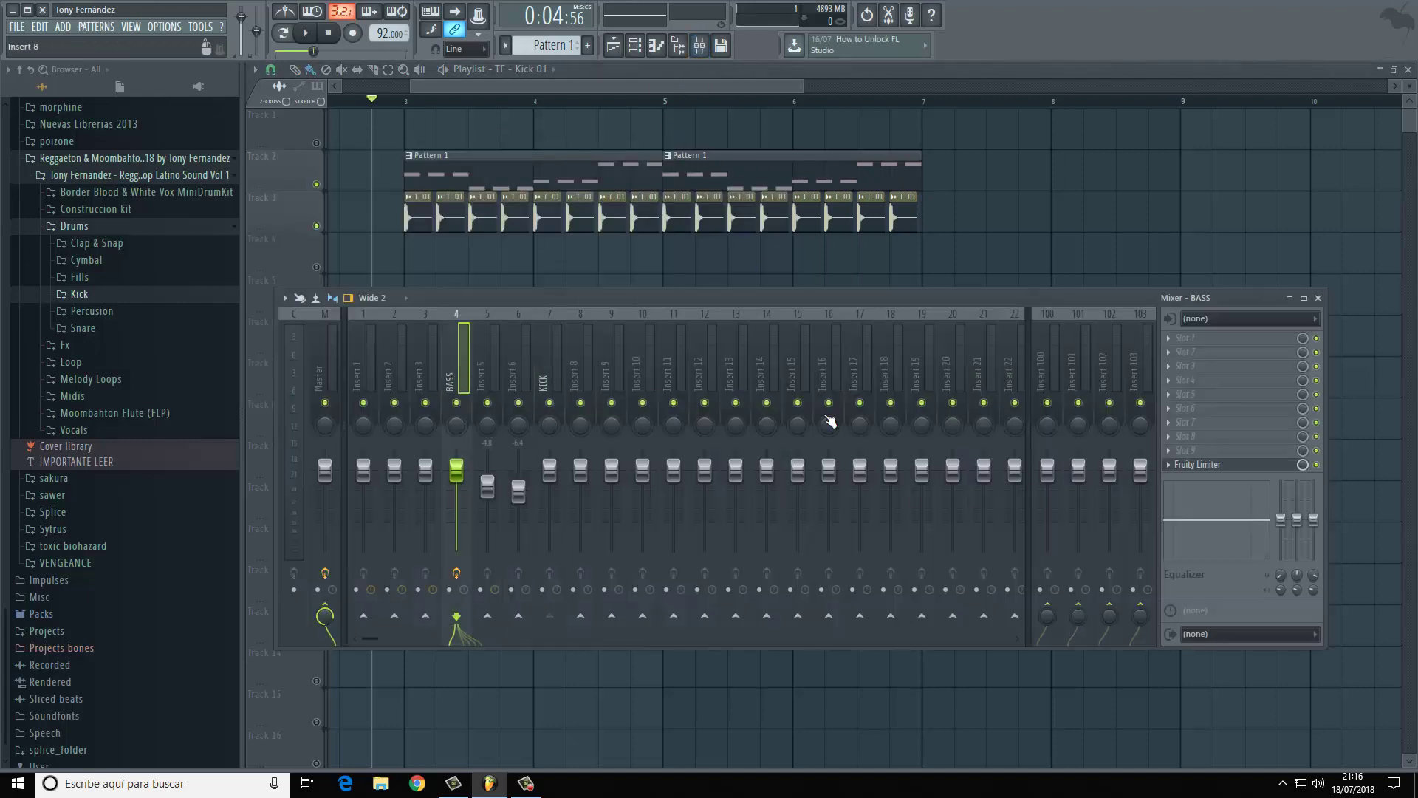
click(1228, 467)
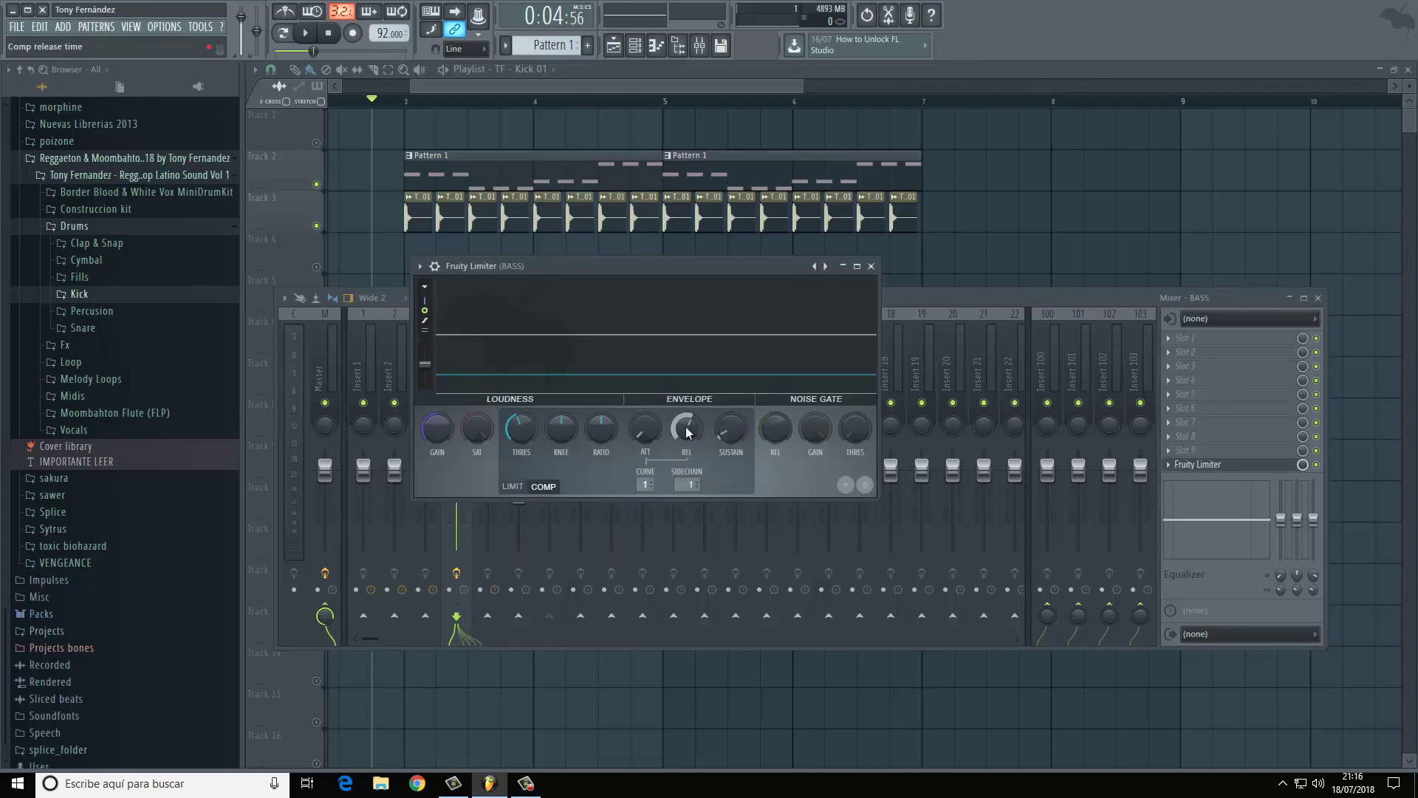
drag(686, 427, 695, 475)
key(space)
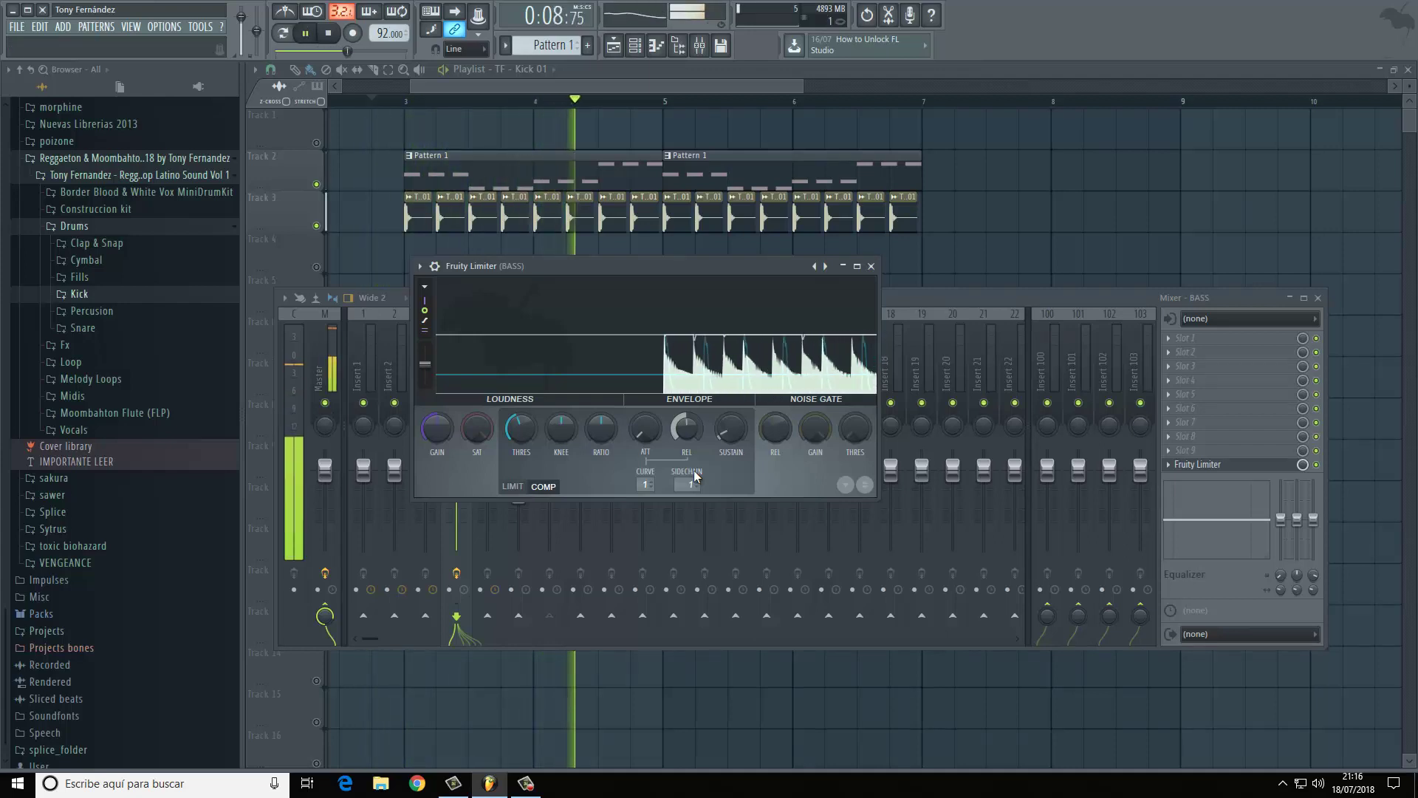
key(space)
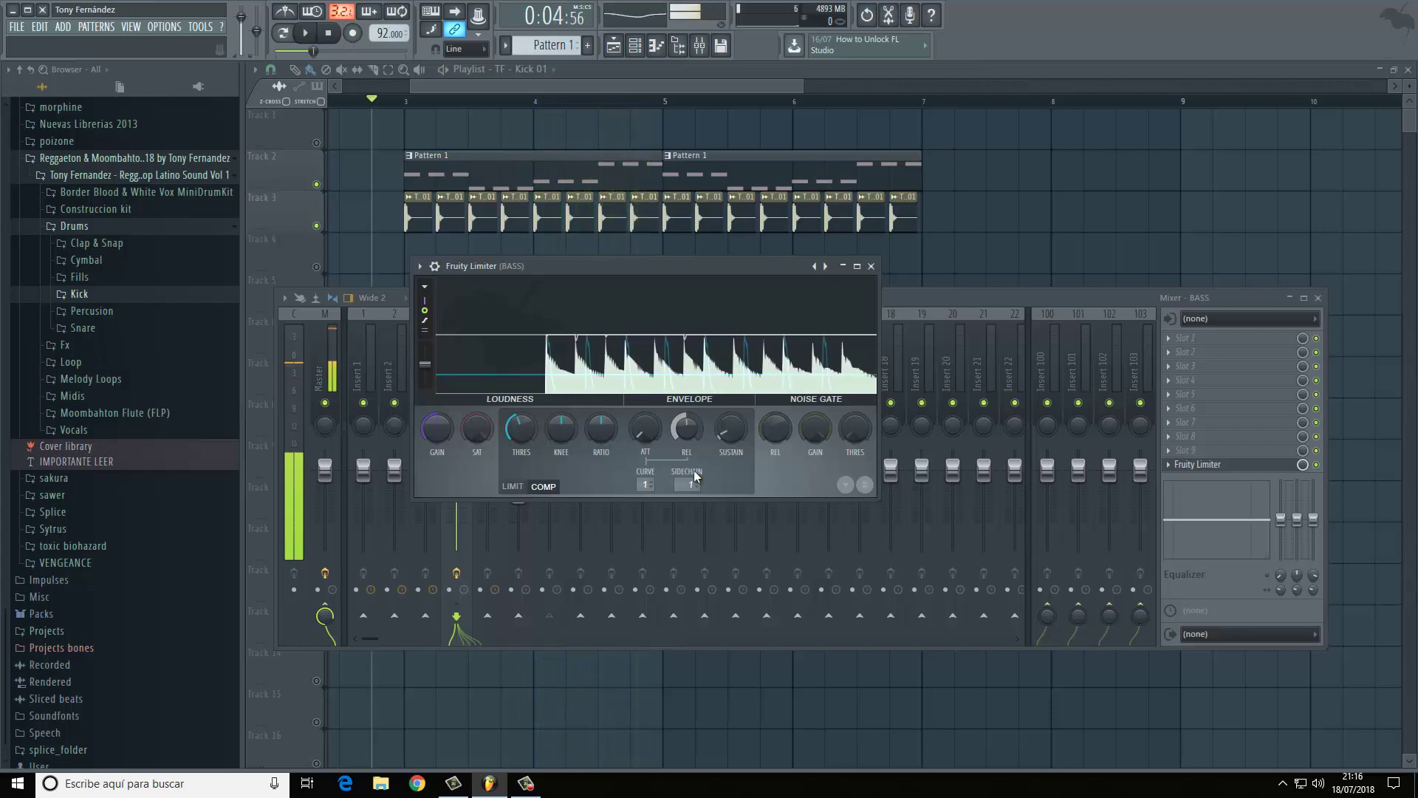
Raise the compressor ratio in the BASS track's Fruity Limiter while the arrangement plays
drag(601, 434, 605, 429)
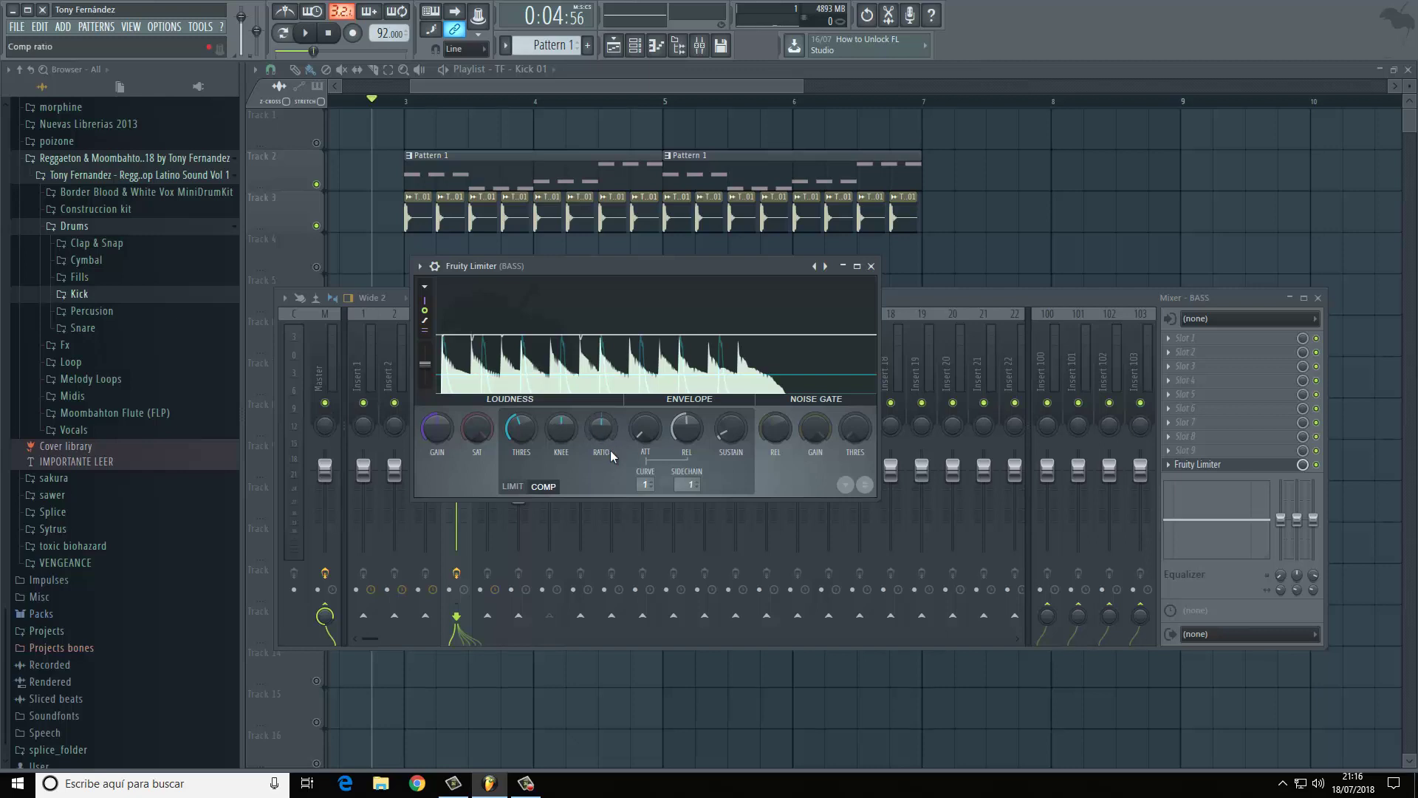
key(space)
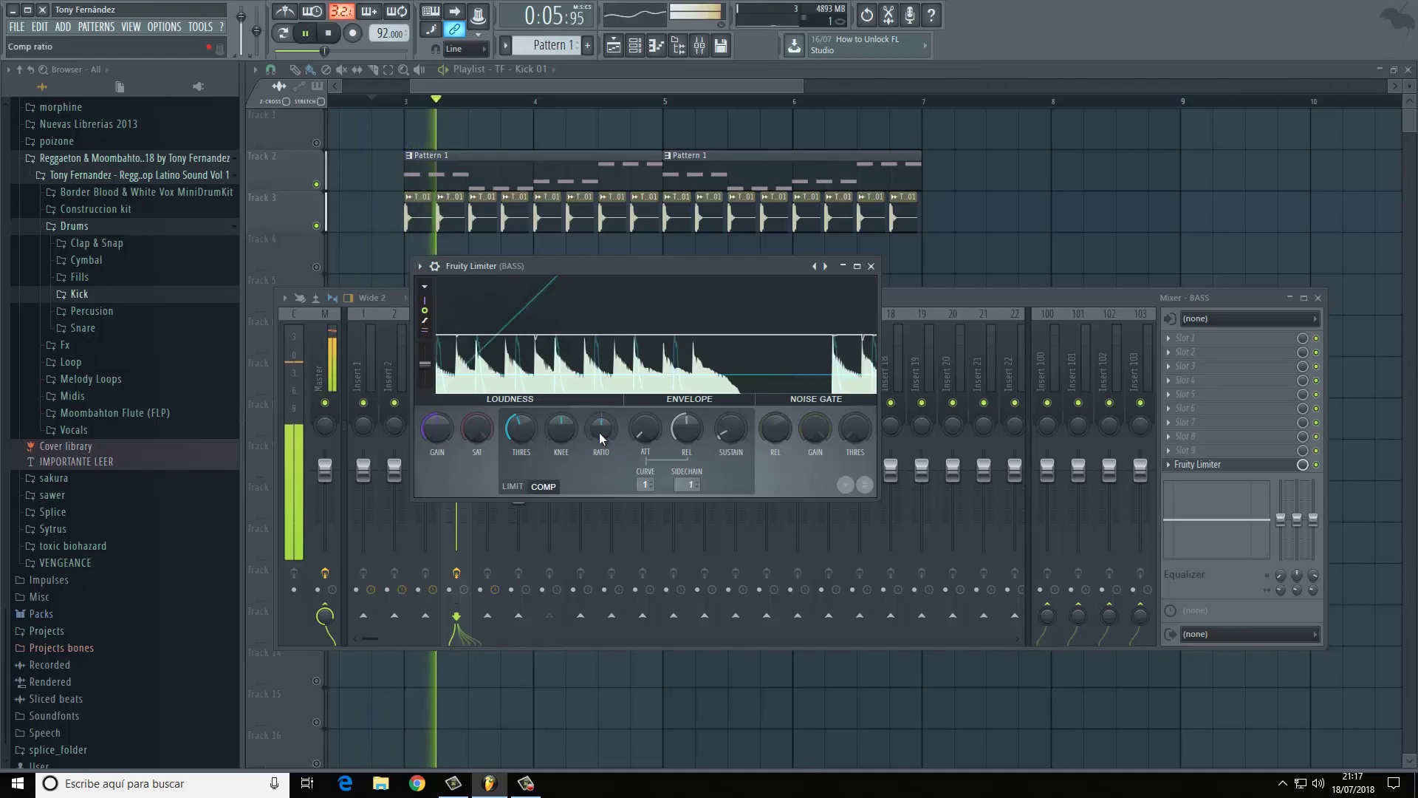
drag(600, 433, 604, 348)
key(space)
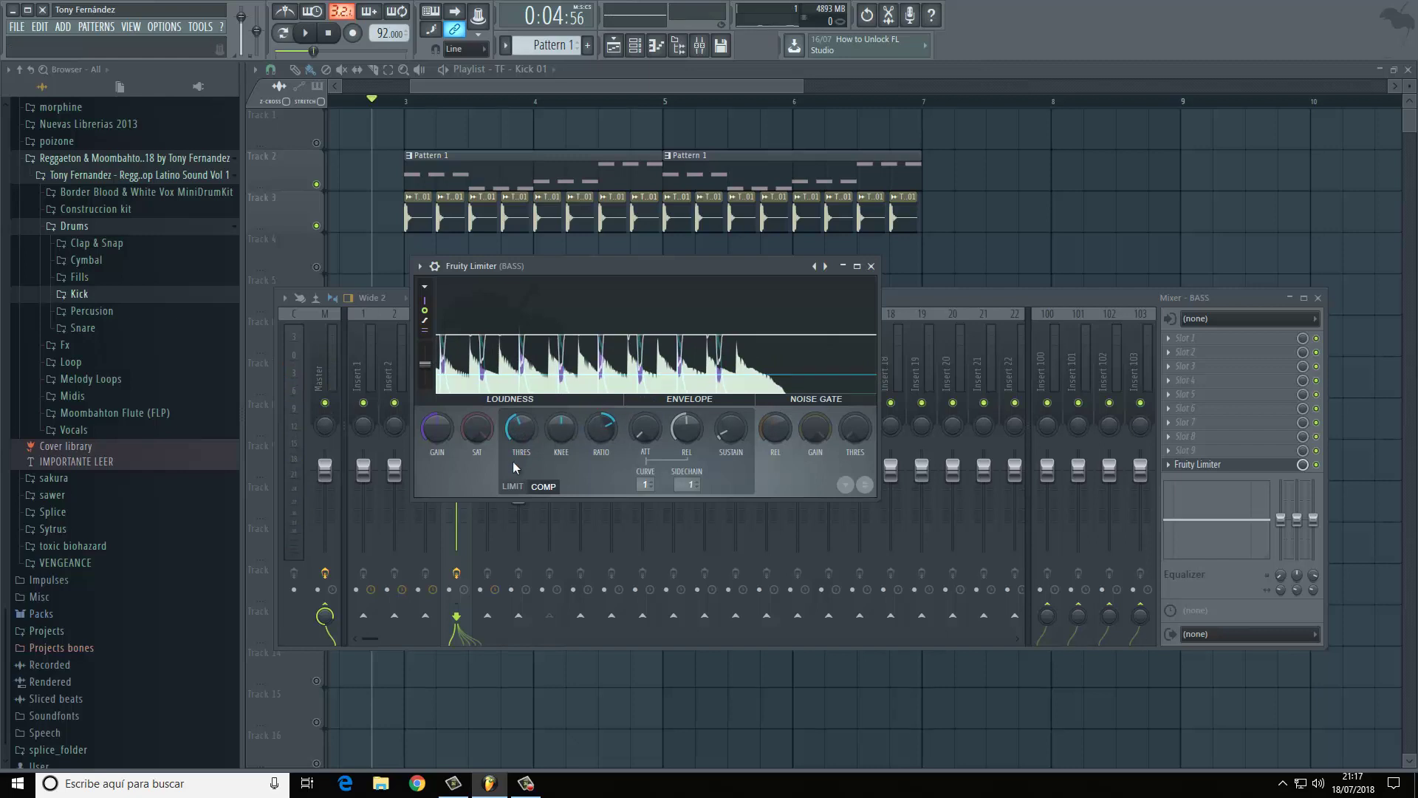
Play the arrangement and lower the BASS compressor's threshold as far as -60 dB
key(space)
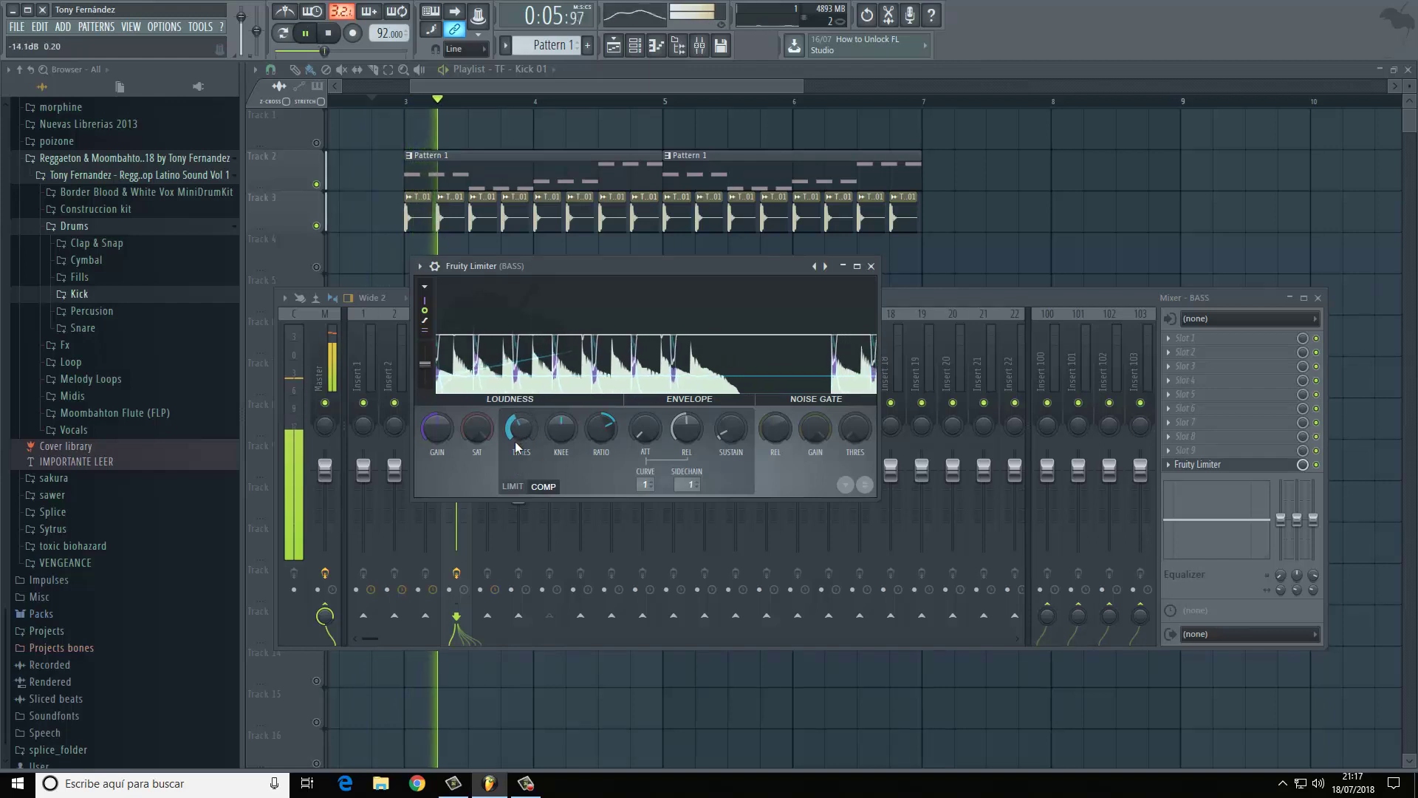
drag(515, 441, 512, 481)
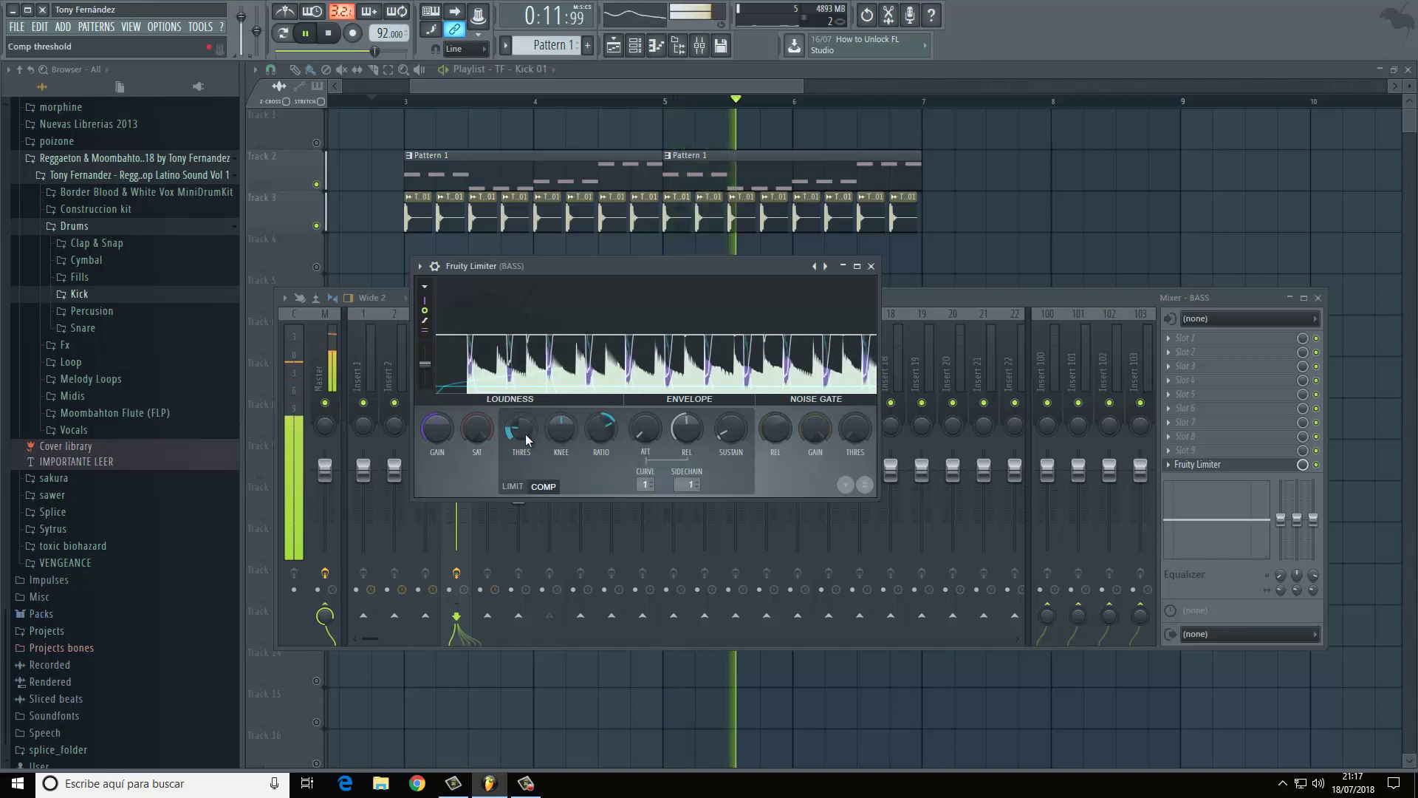
drag(525, 433, 532, 490)
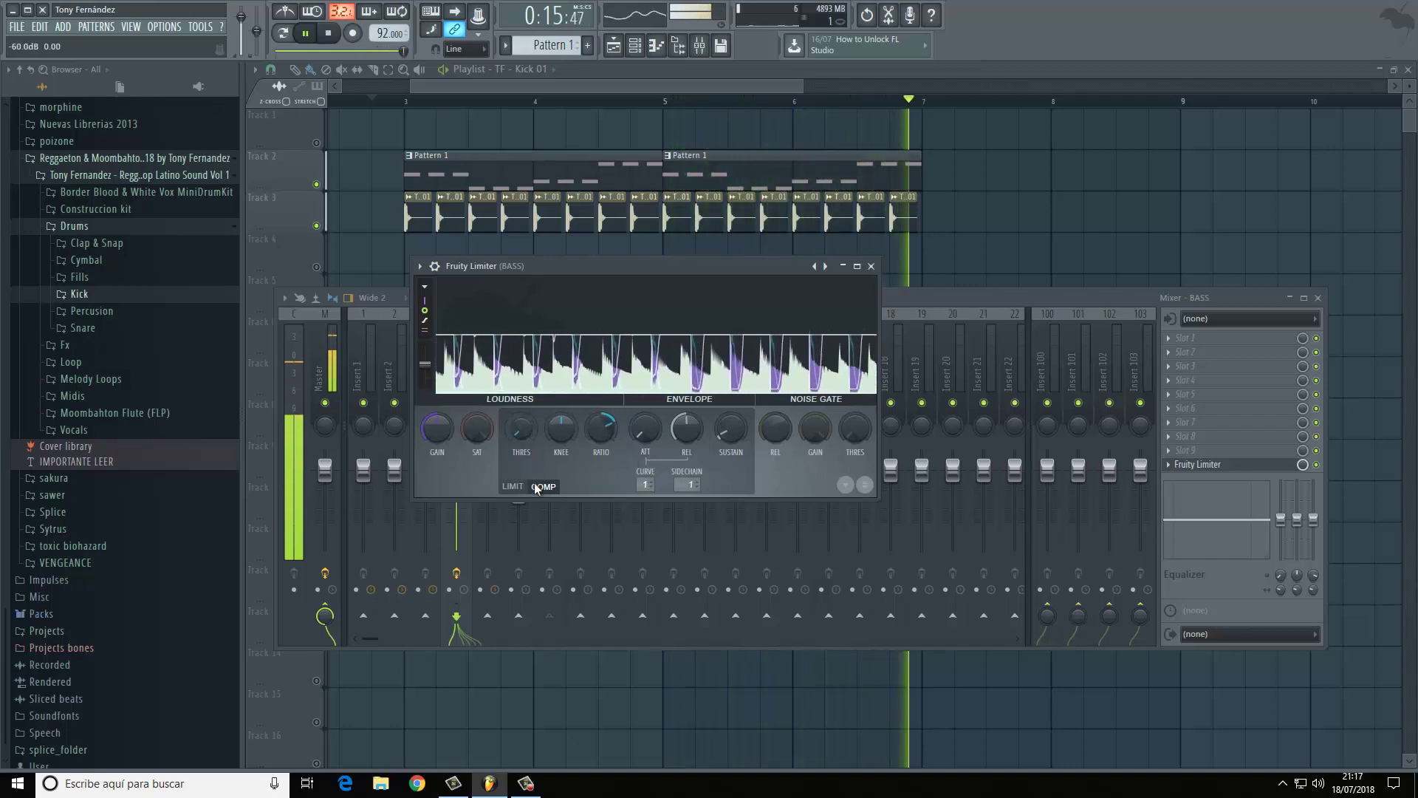
key(space)
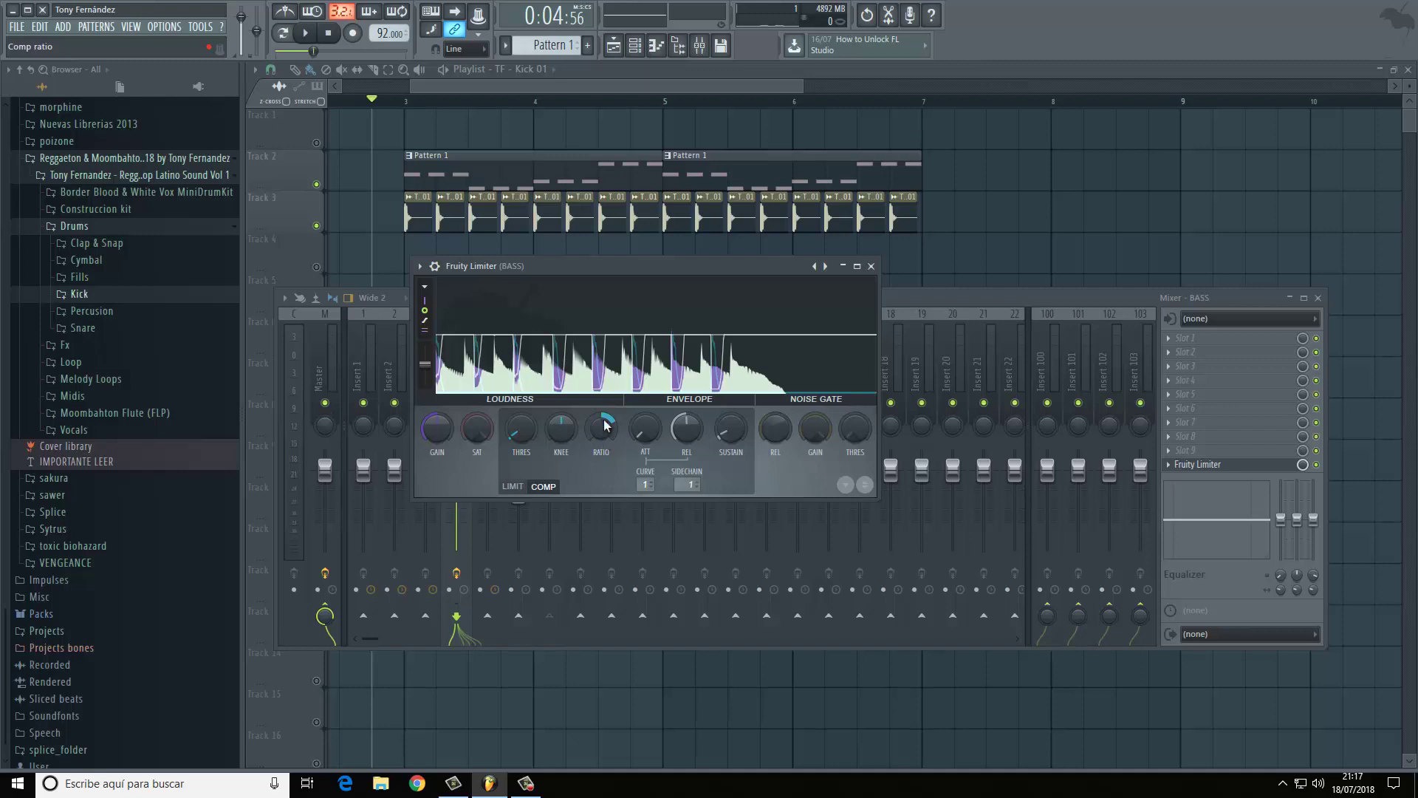
Select the playlist range from bar 3 to bar 7 around the clips and loop its playback with the mixer open
click(408, 107)
drag(407, 107, 918, 139)
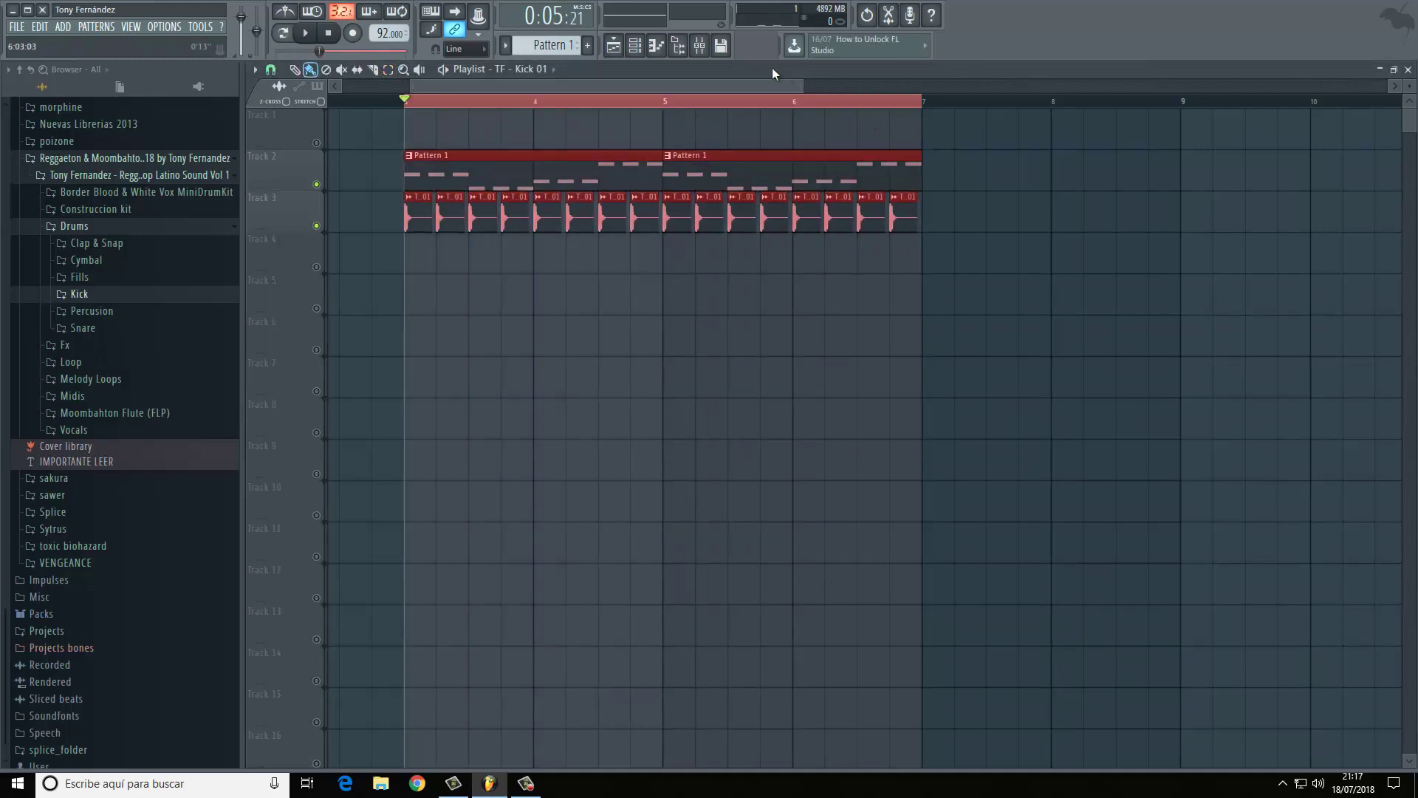
click(700, 45)
key(space)
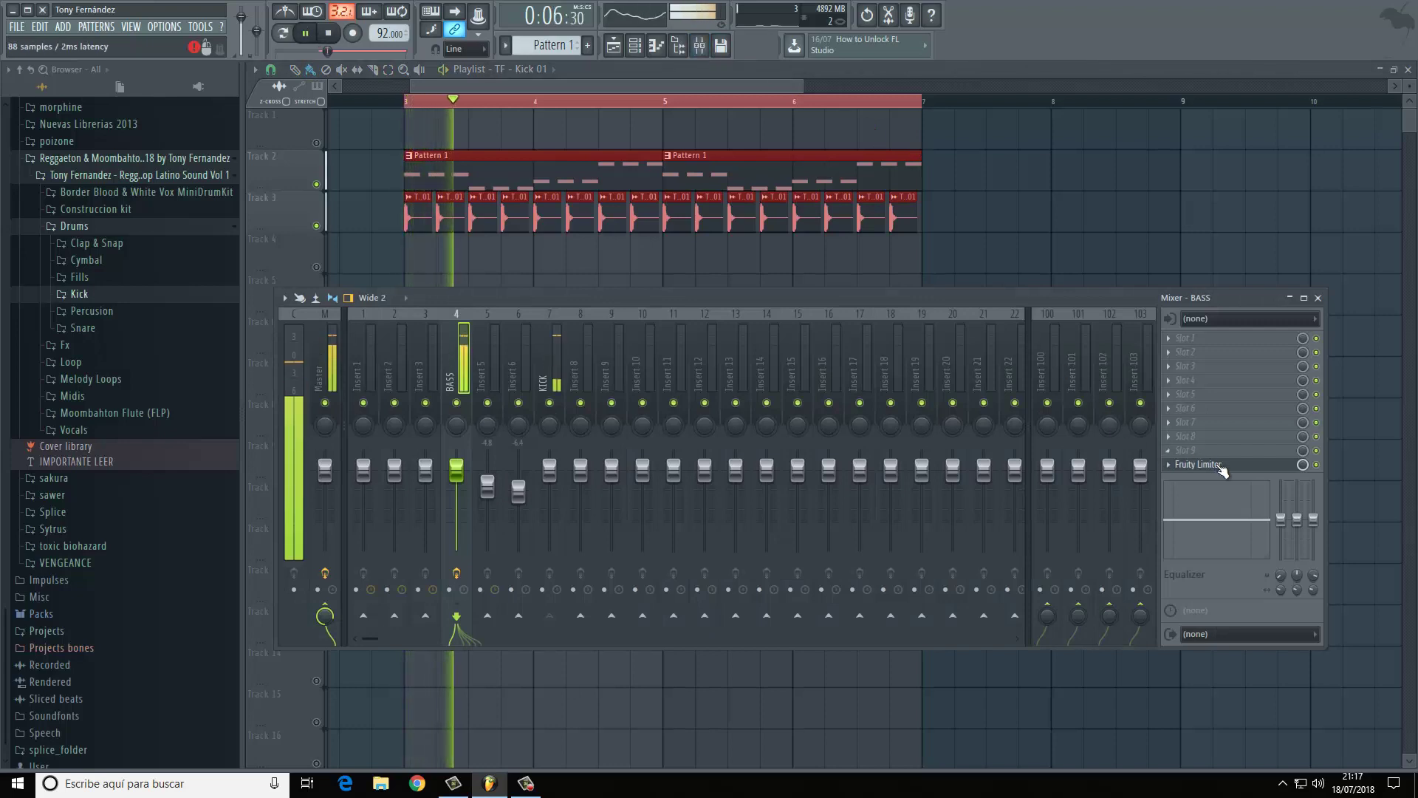
Set the compressor threshold in the BASS track's Fruity Limiter to about -24.1 dB during playback and close the plugin
click(1166, 464)
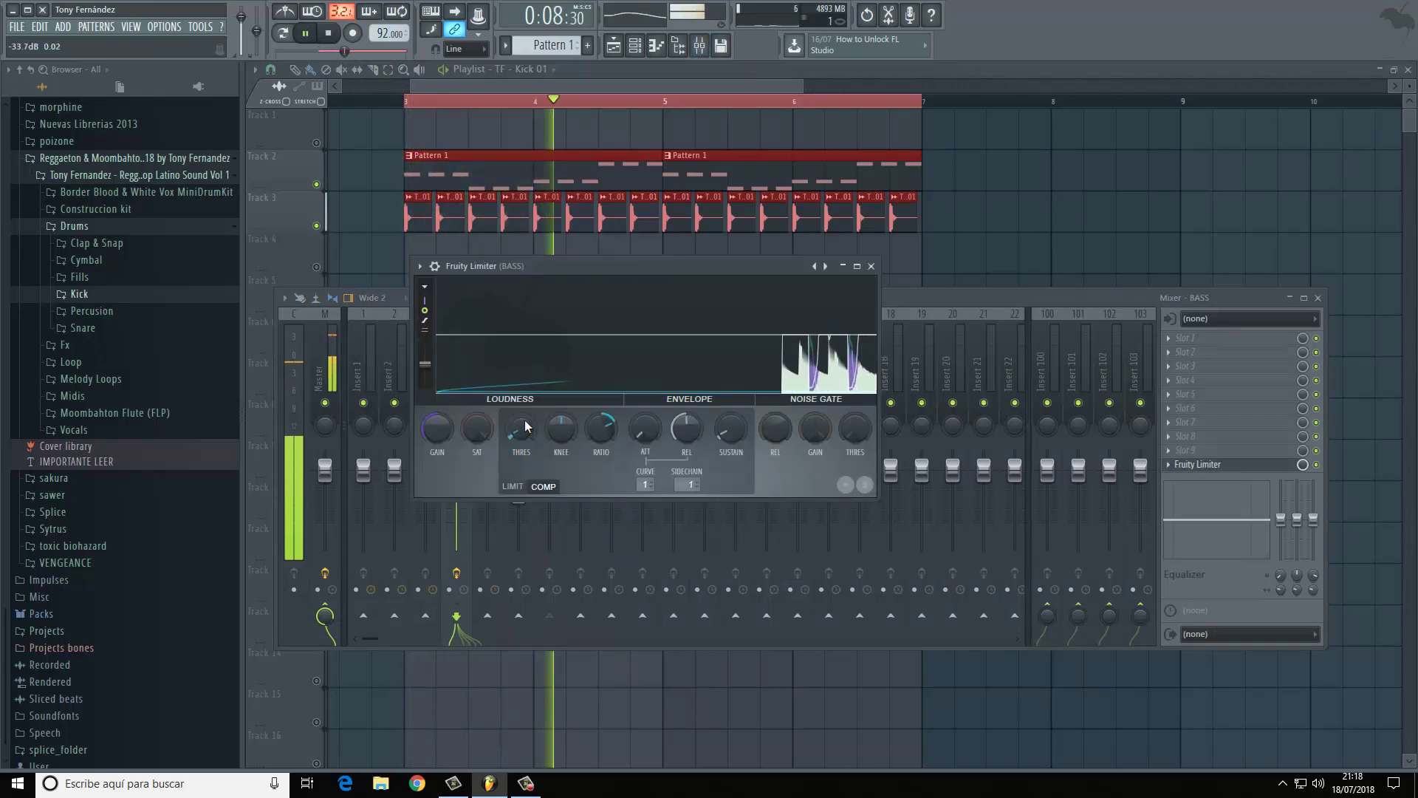
scroll(596, 433, up, 1)
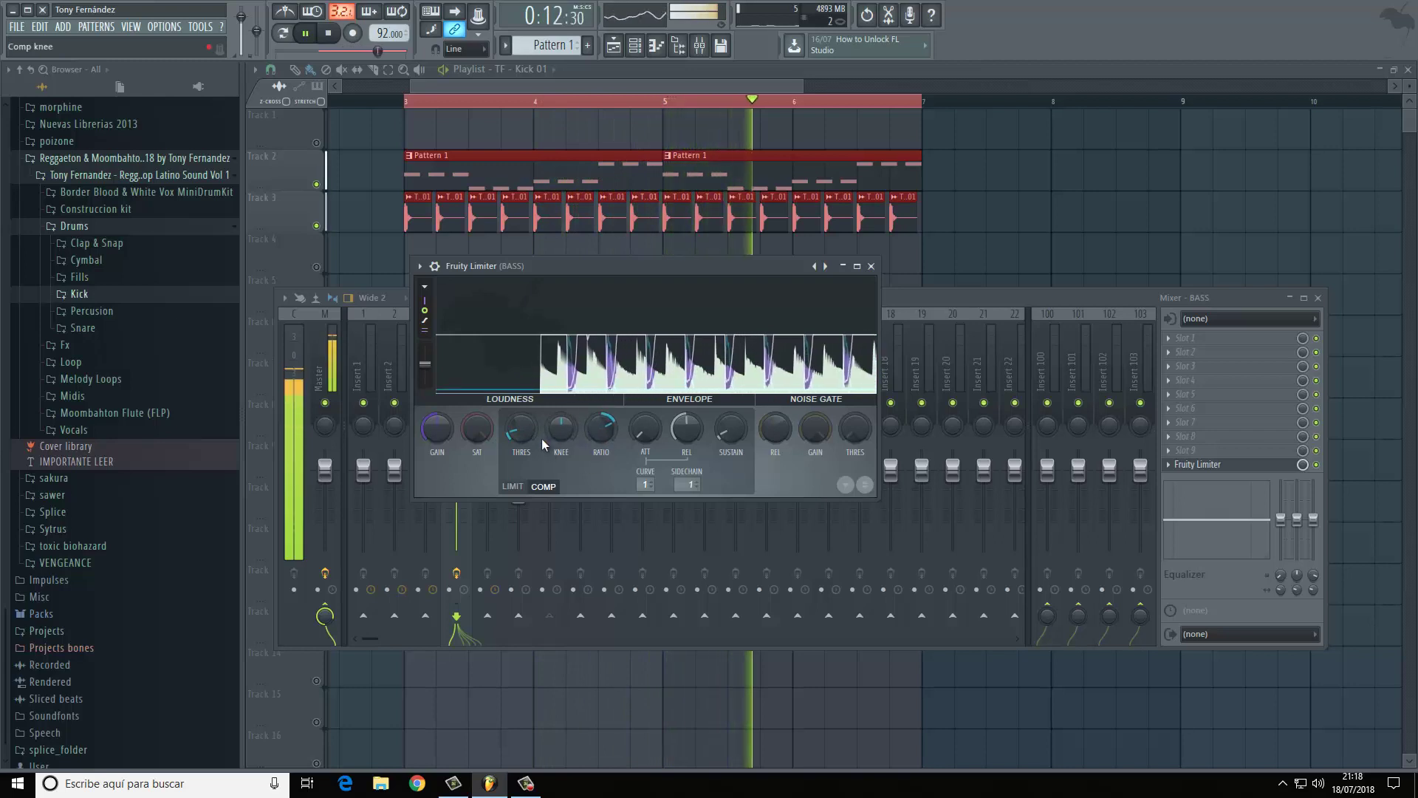
scroll(525, 435, down, 2)
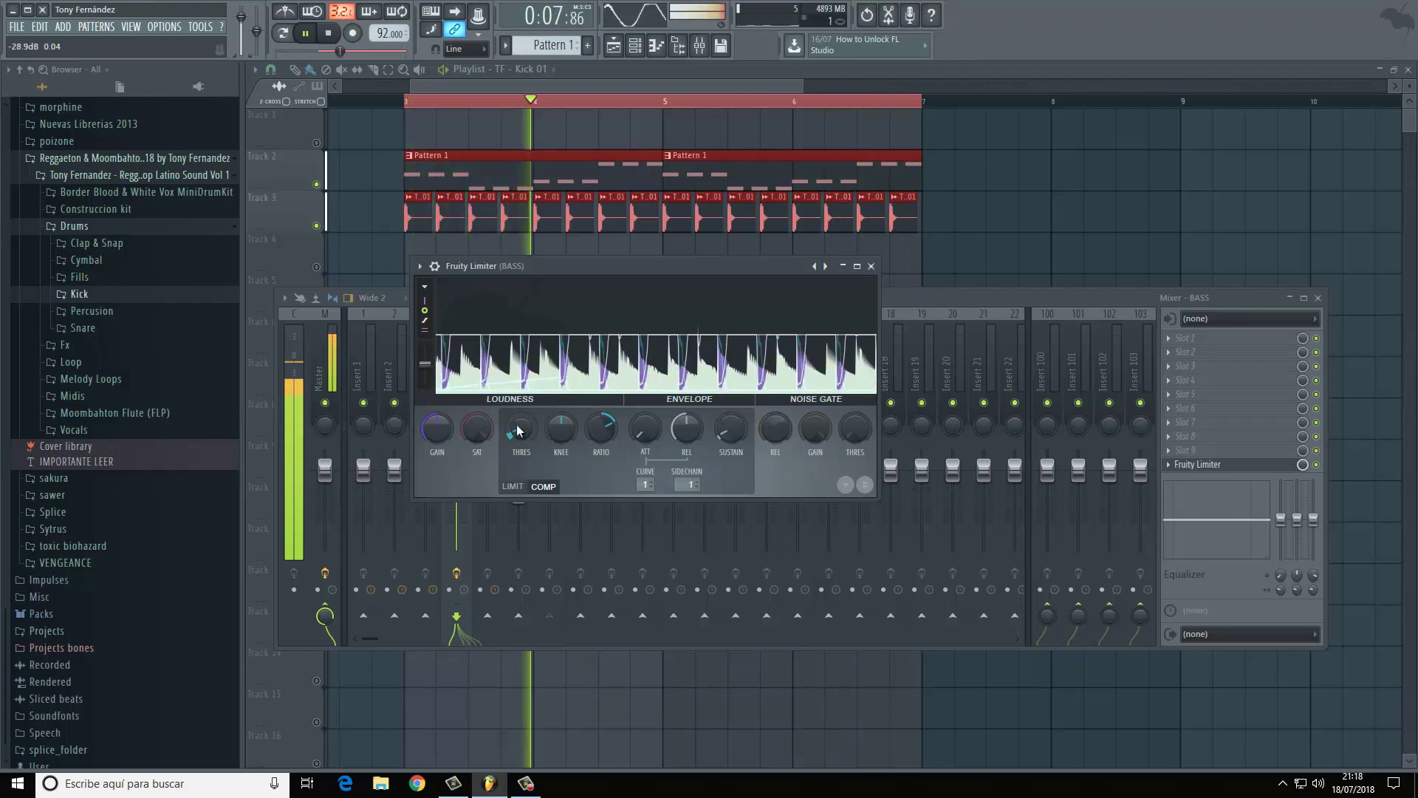
drag(525, 438, 519, 413)
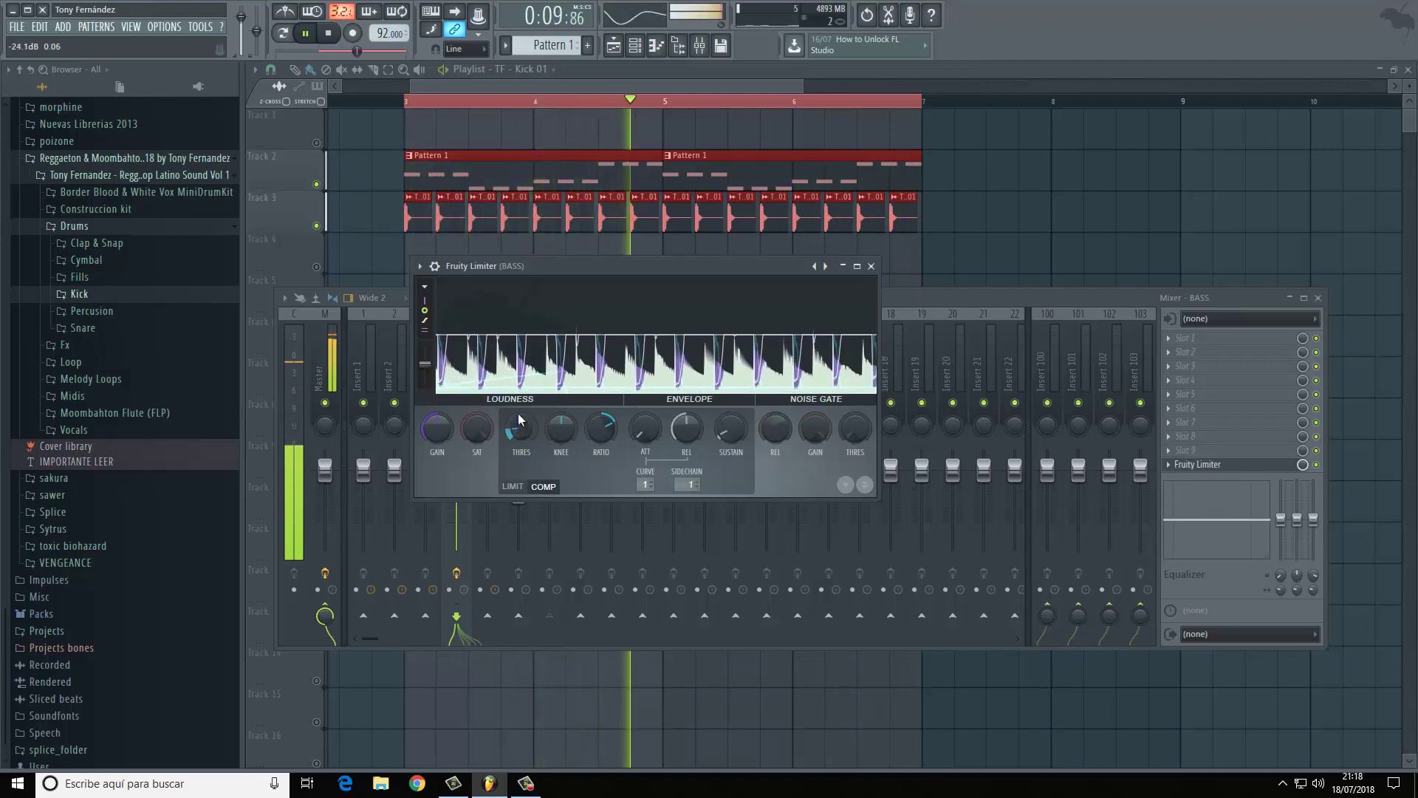
key(space)
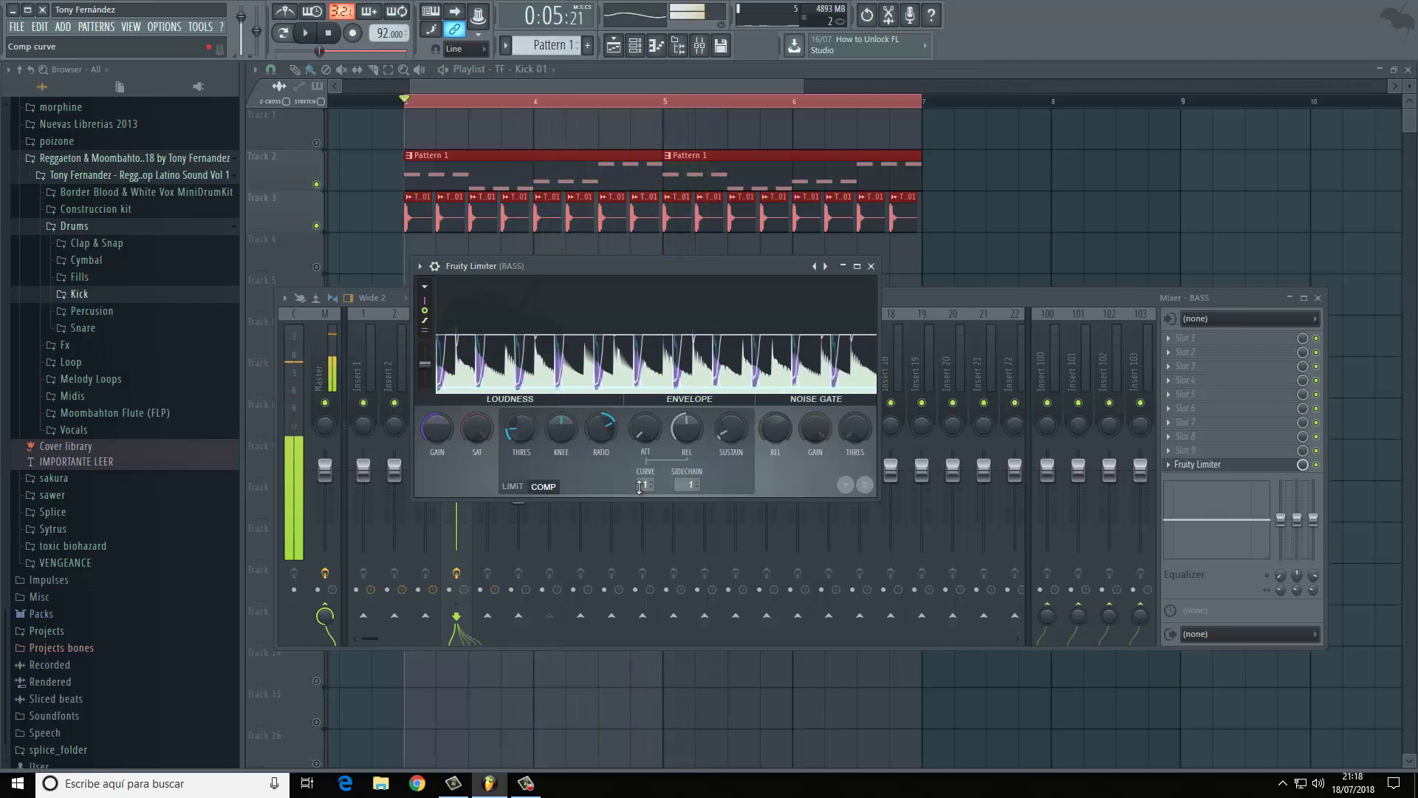
click(872, 267)
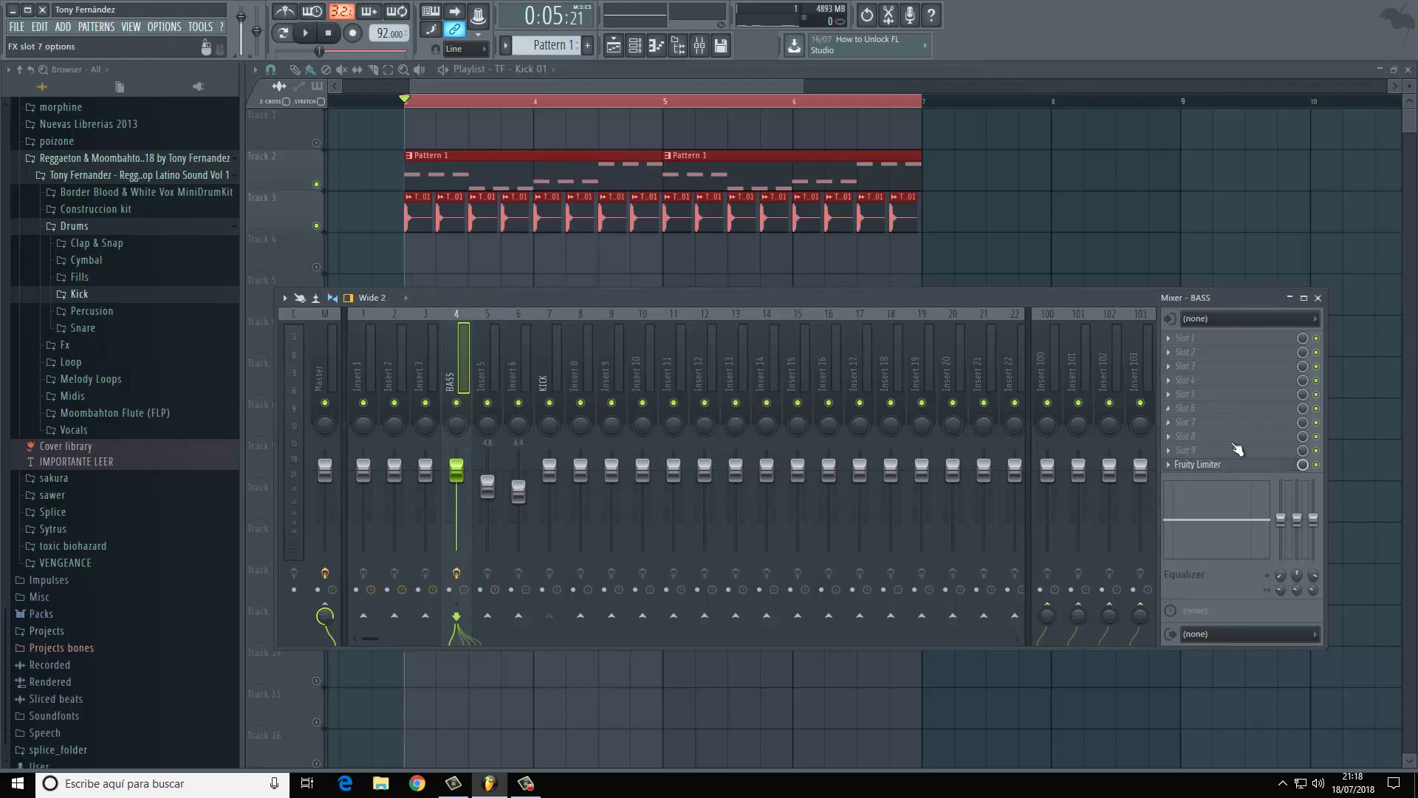
Play the loop and toggle the BASS track's Fruity Limiter off and on to compare the sound with and without it
click(1263, 465)
key(space)
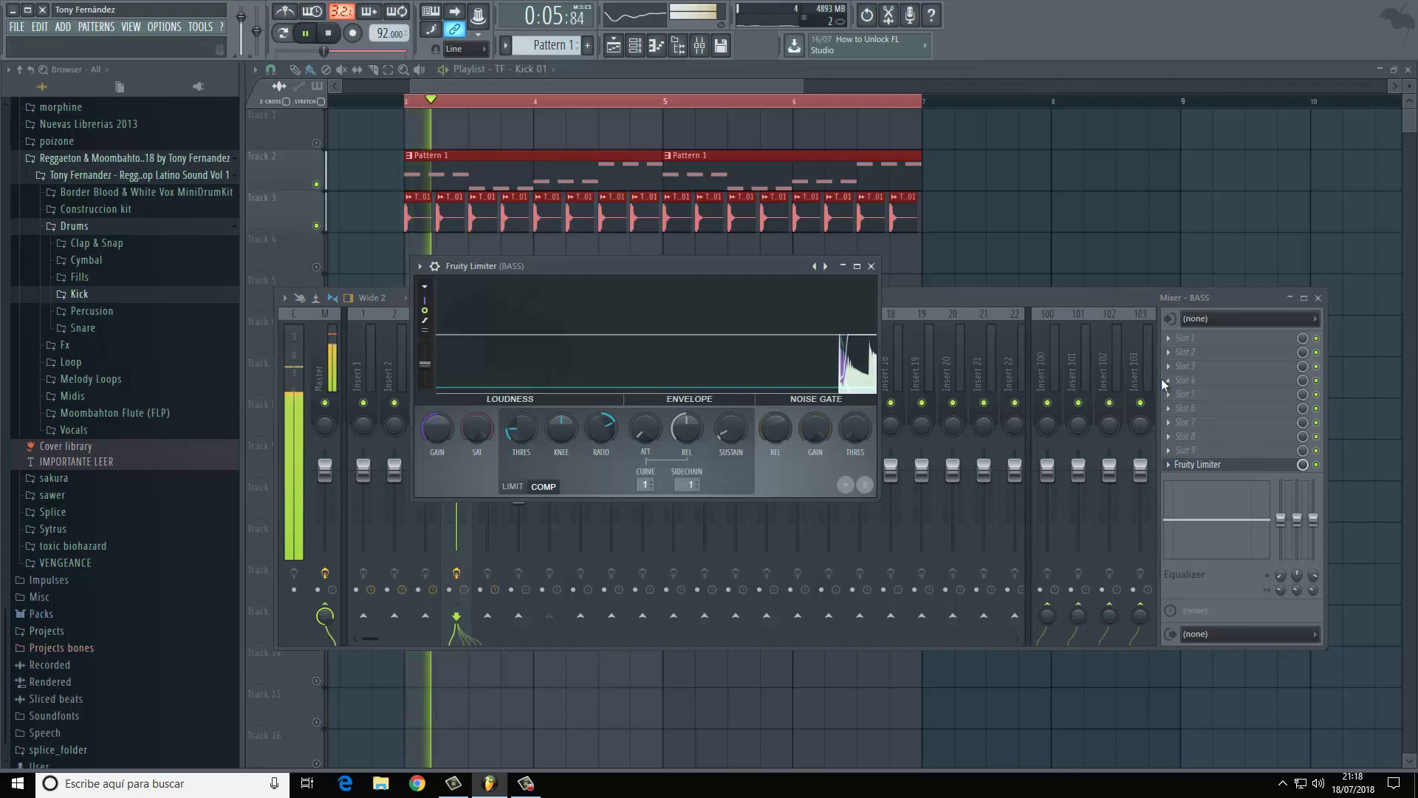
click(1322, 470)
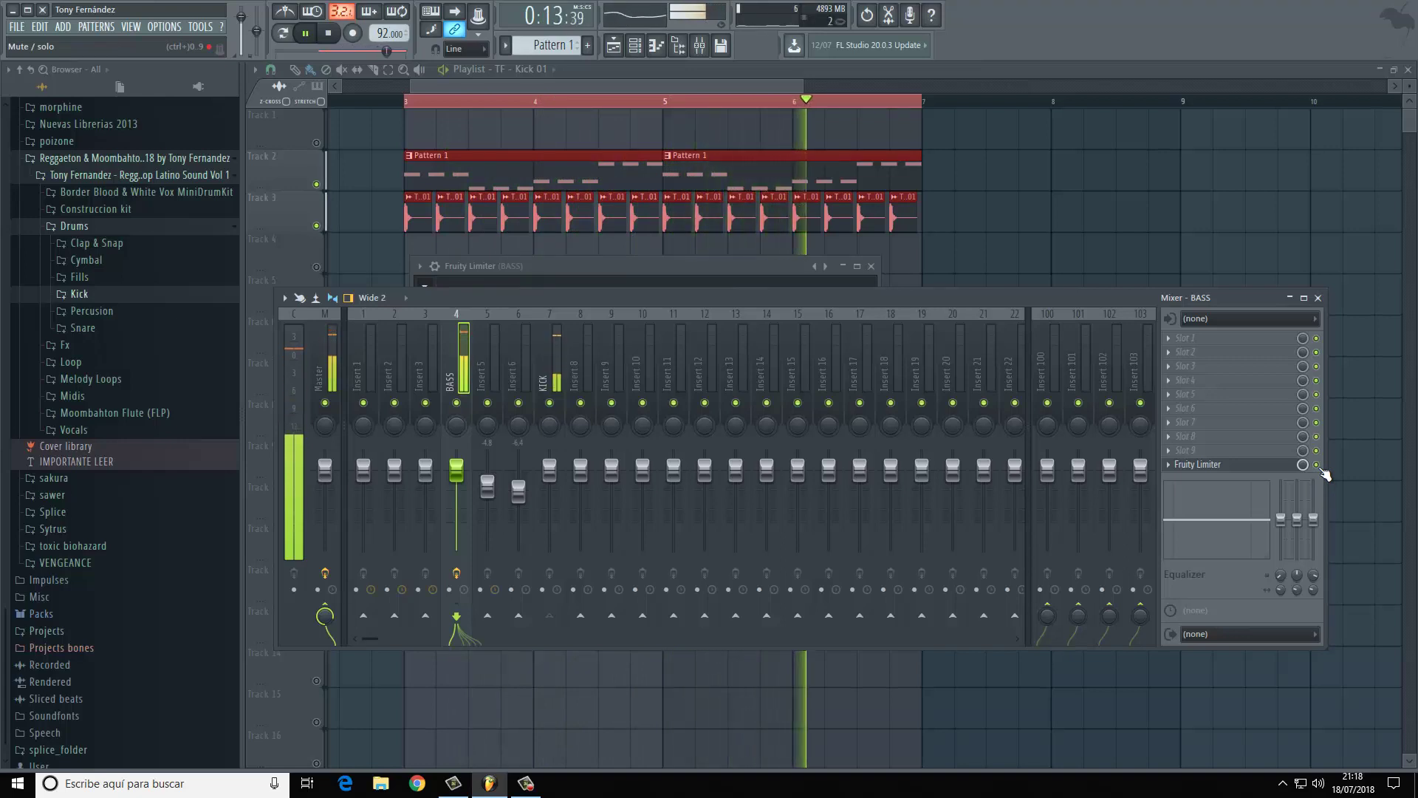
click(1316, 465)
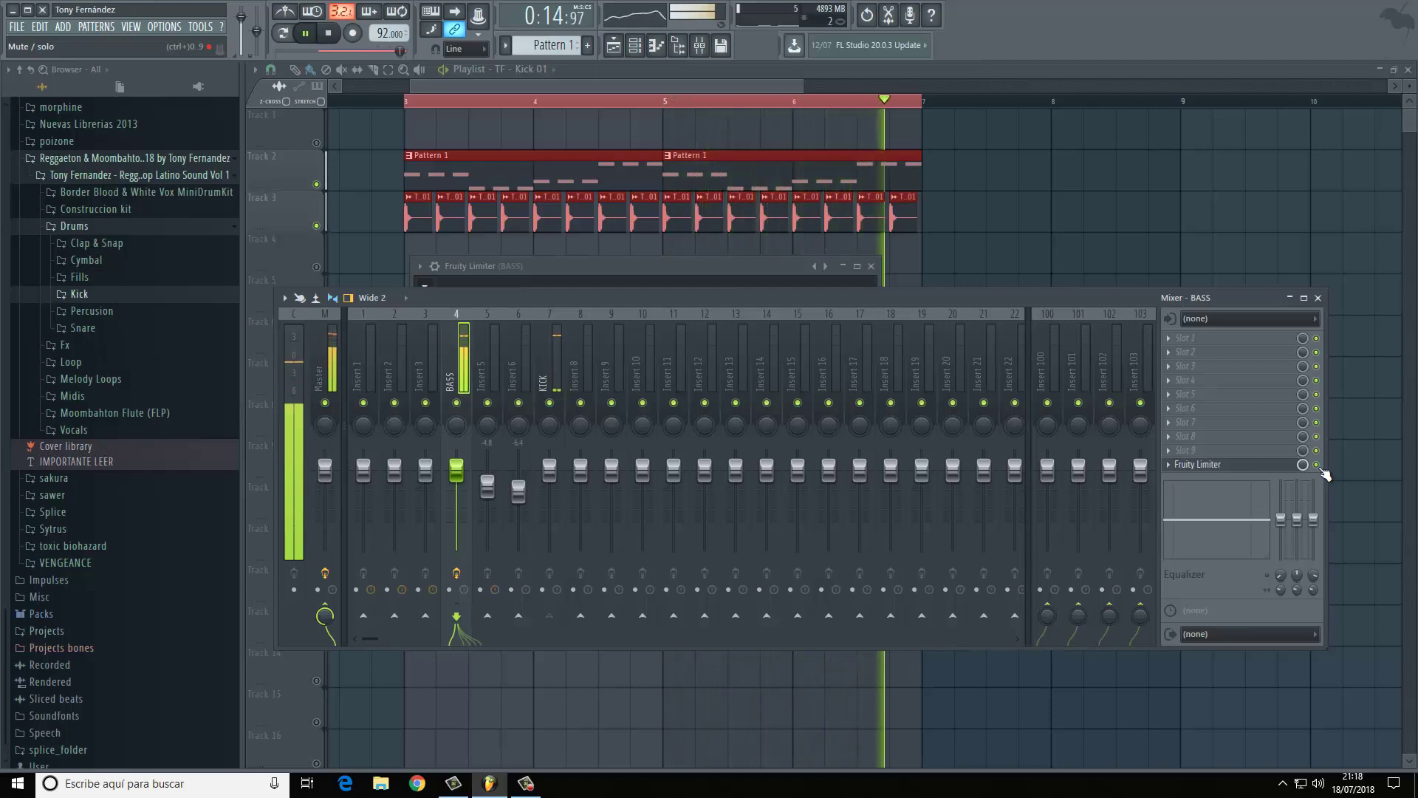
key(space)
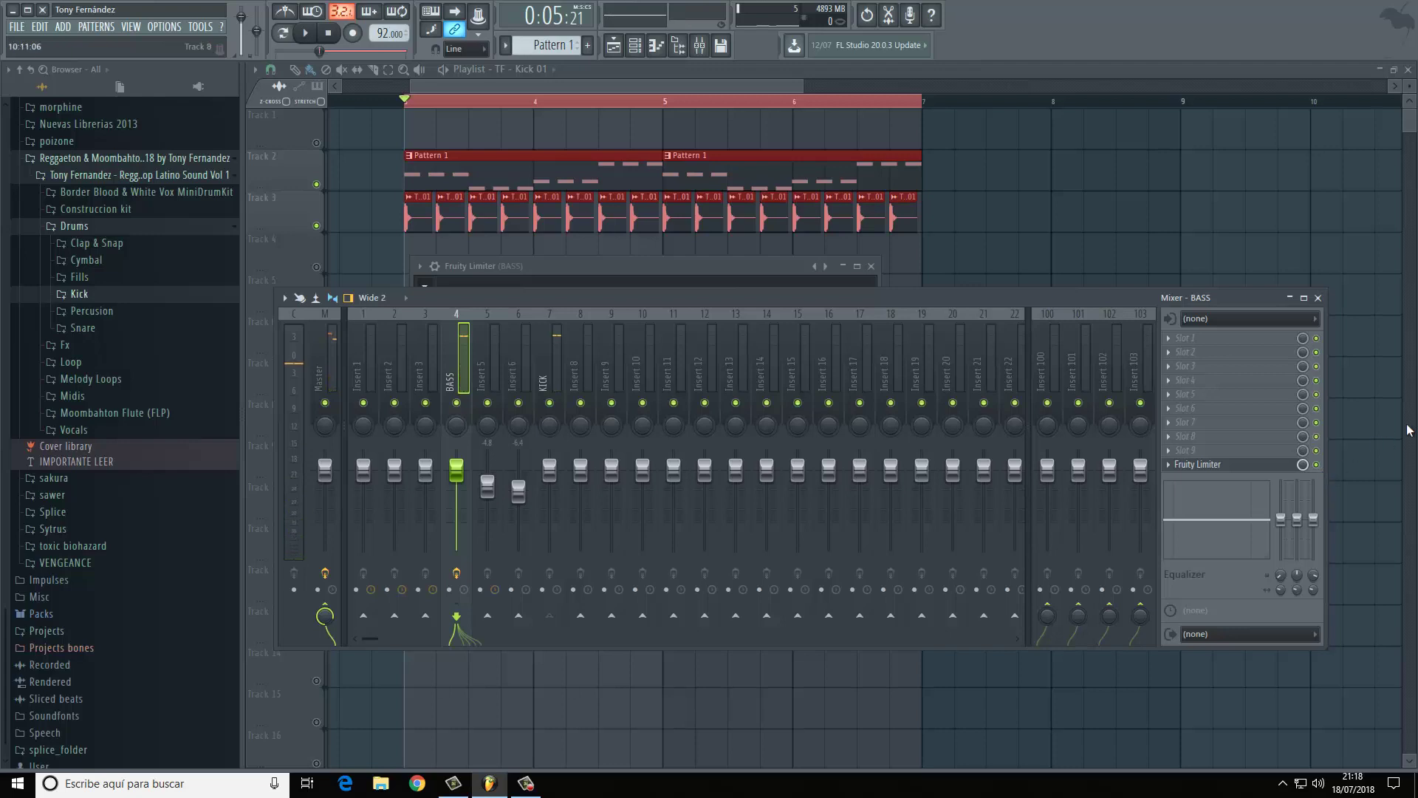